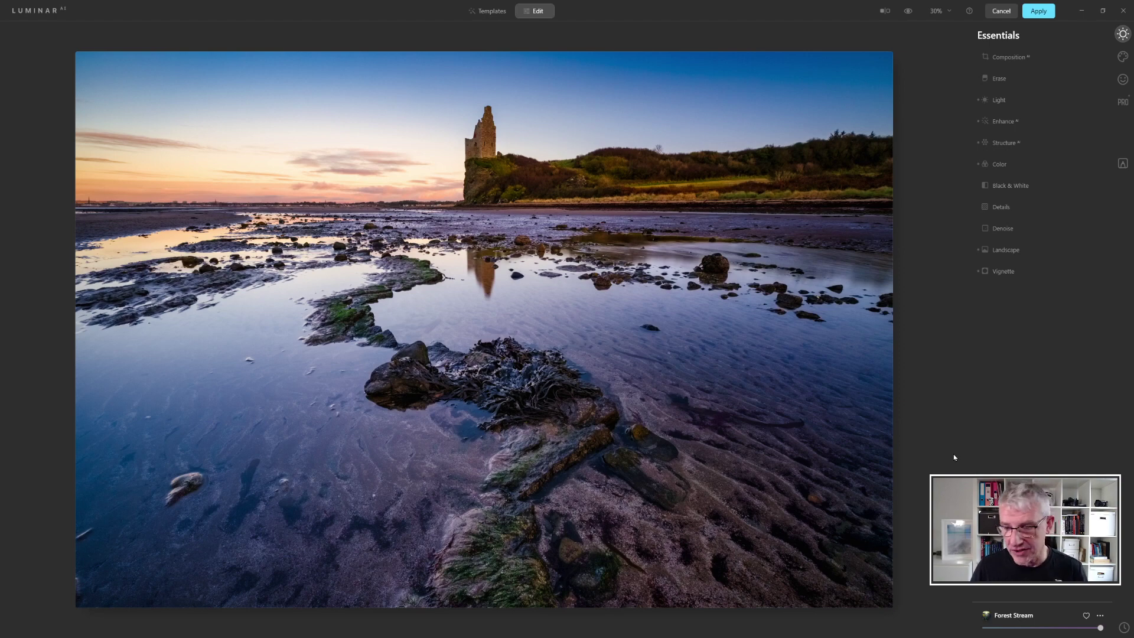
Reset all adjustments of the applied Forest Stream template
{"action": "left_click", "coordinate": [1100, 615]}
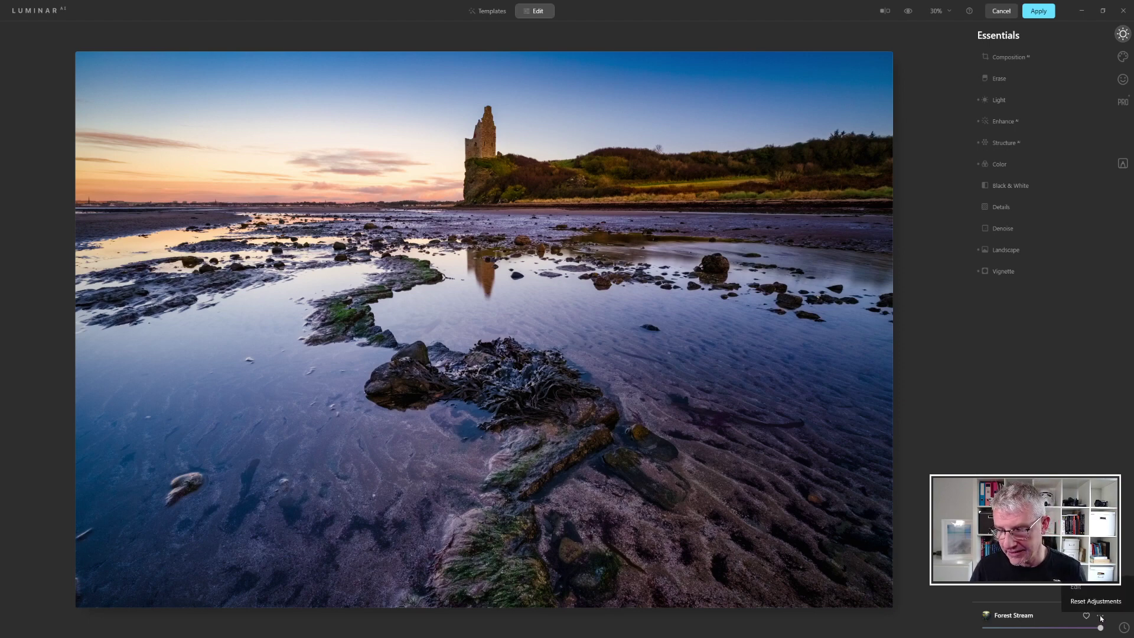
{"action": "left_click", "coordinate": [1096, 601]}
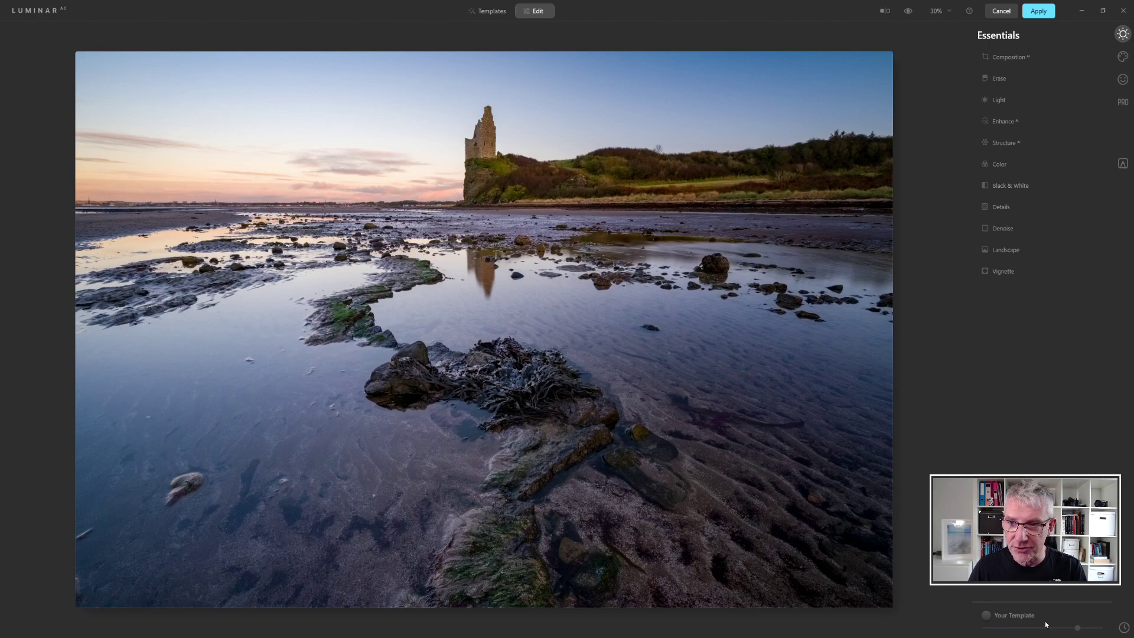
Try the Frosty template from the Big City Lights collection on the photo, and reset its adjustments
{"action": "left_click", "coordinate": [493, 13]}
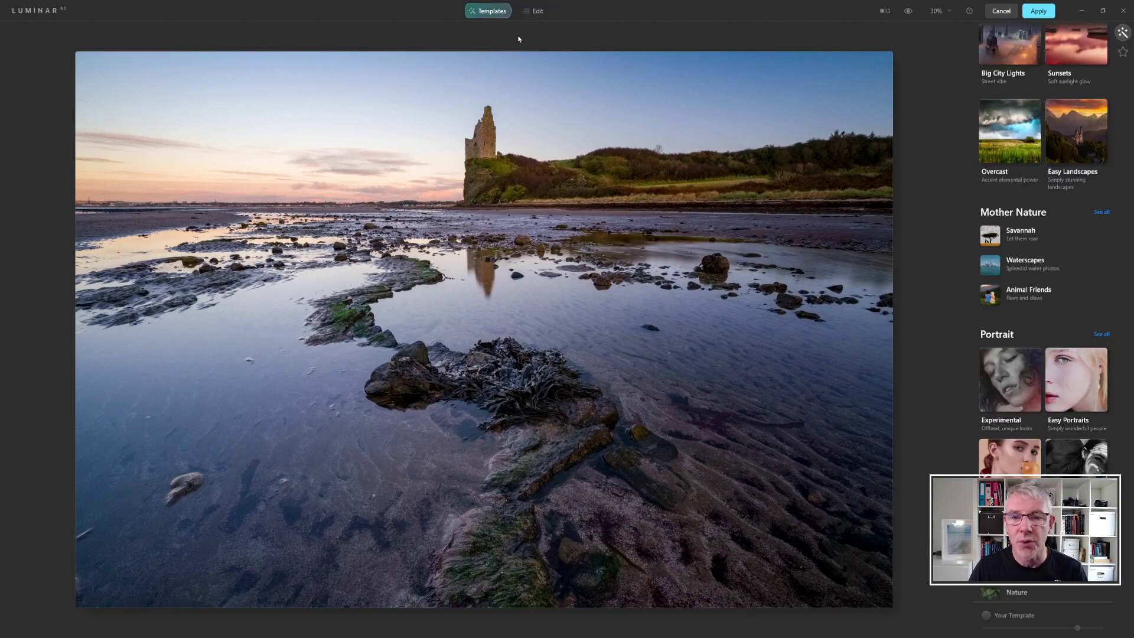
{"action": "left_click", "coordinate": [1011, 58]}
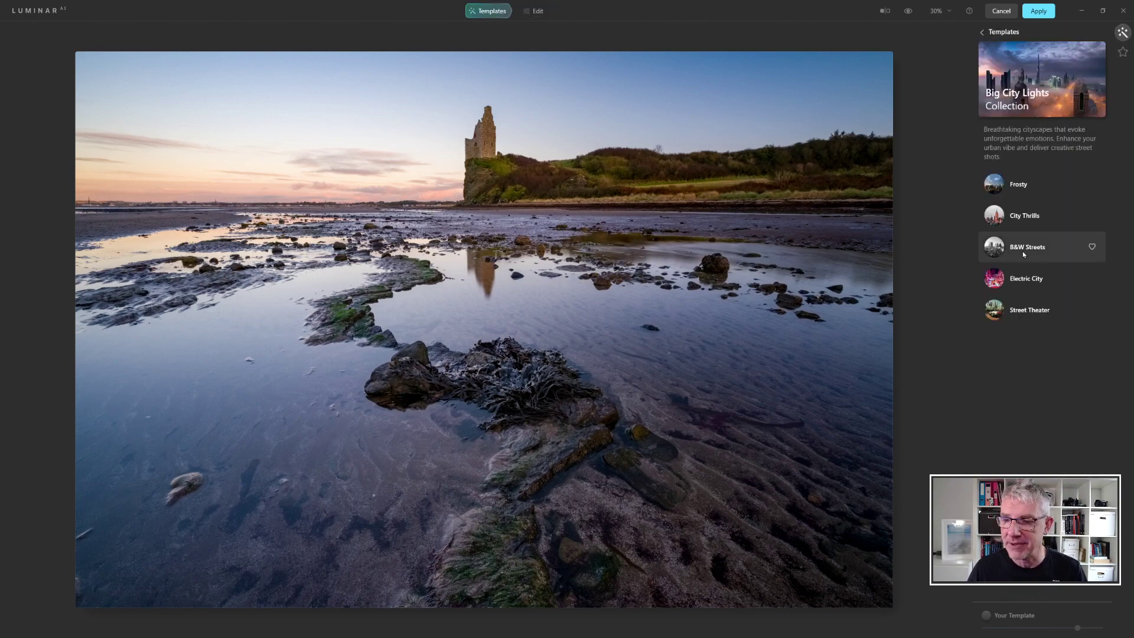
{"action": "left_click", "coordinate": [1020, 185]}
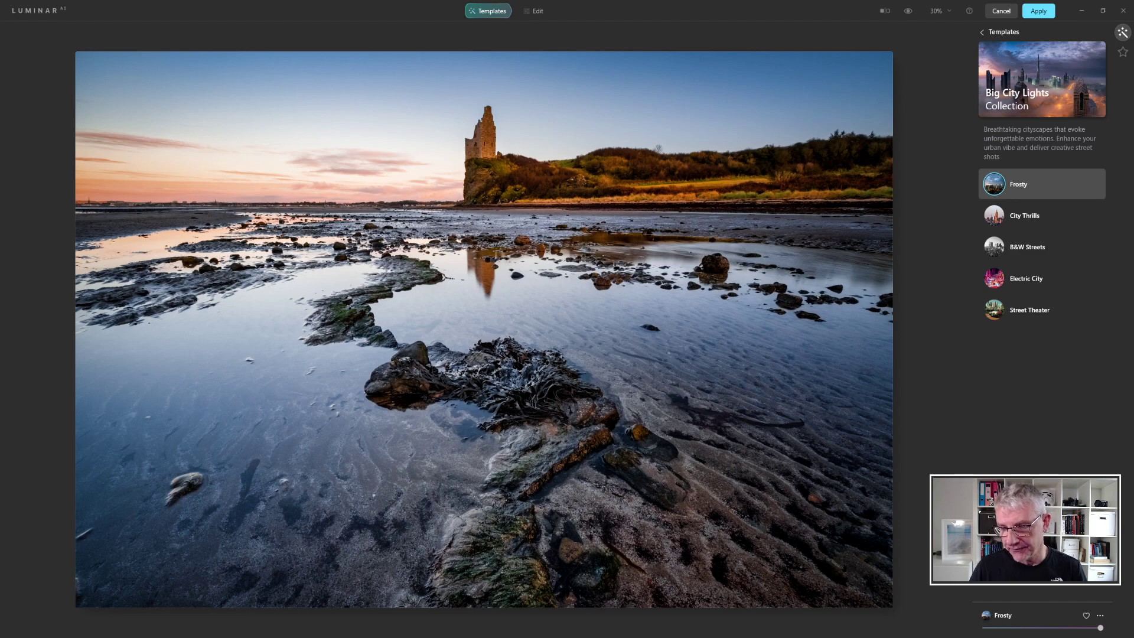
{"action": "left_click", "coordinate": [1102, 604]}
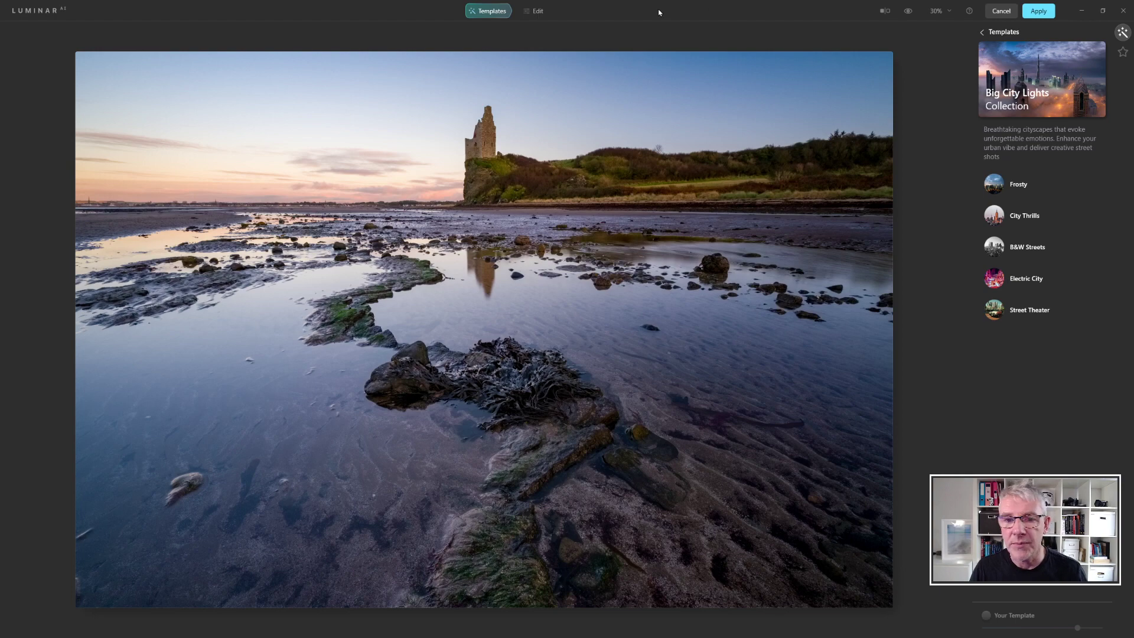
Enhance the photo with Enhance AI, setting Sky Enhancer to 45 and Accent to 30
{"action": "left_click", "coordinate": [542, 11]}
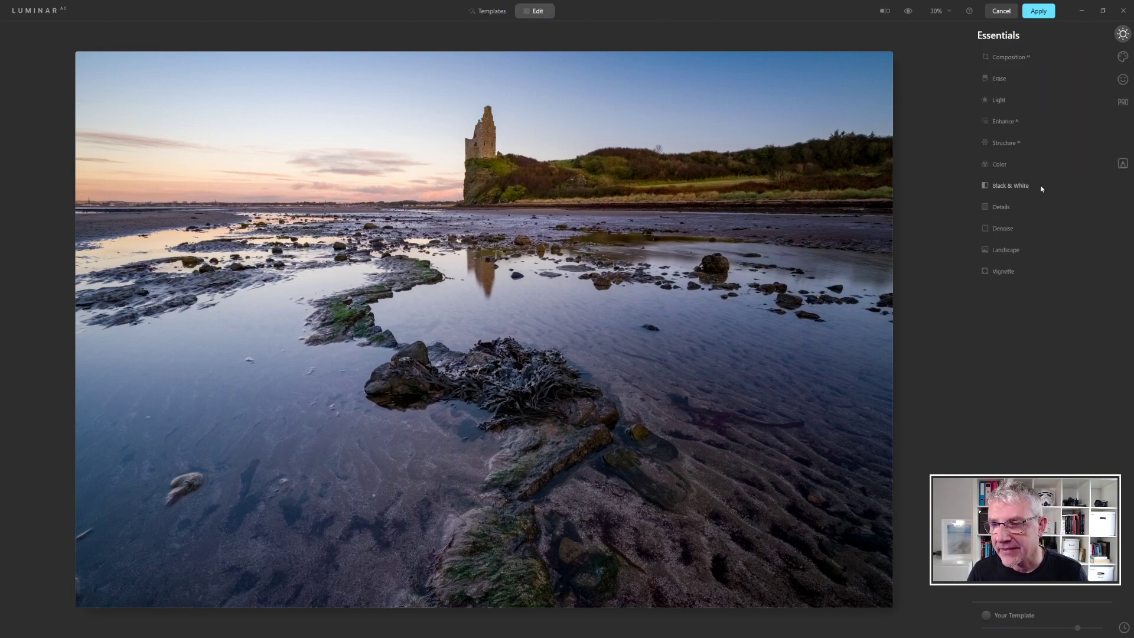
{"action": "left_click", "coordinate": [1003, 122]}
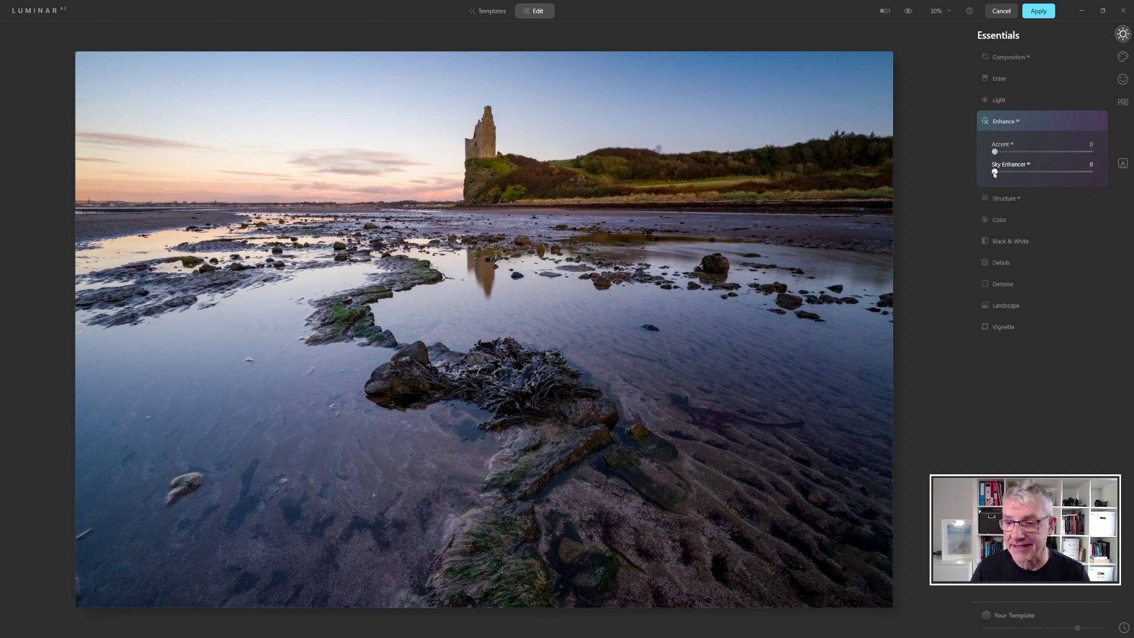
{"action": "left_click_drag", "start_coordinate": [995, 174], "coordinate": [1038, 175]}
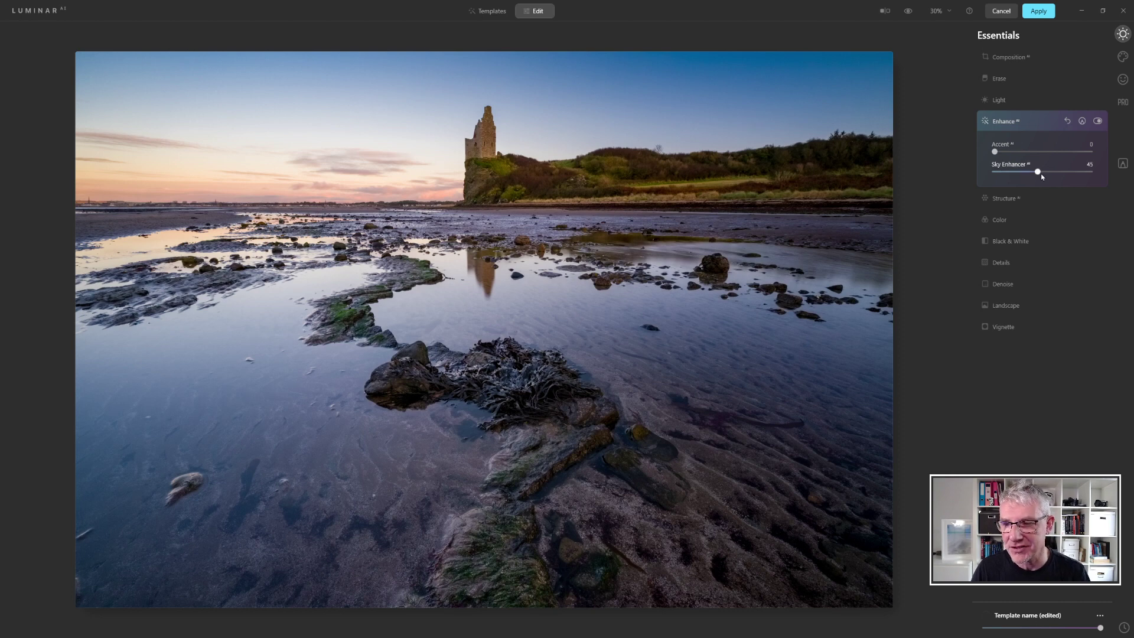
{"action": "mouse_move", "coordinate": [1038, 173]}
{"action": "left_mouse_down"}
{"action": "mouse_move", "coordinate": [1067, 176]}
{"action": "mouse_move", "coordinate": [1041, 177]}
{"action": "left_mouse_up"}
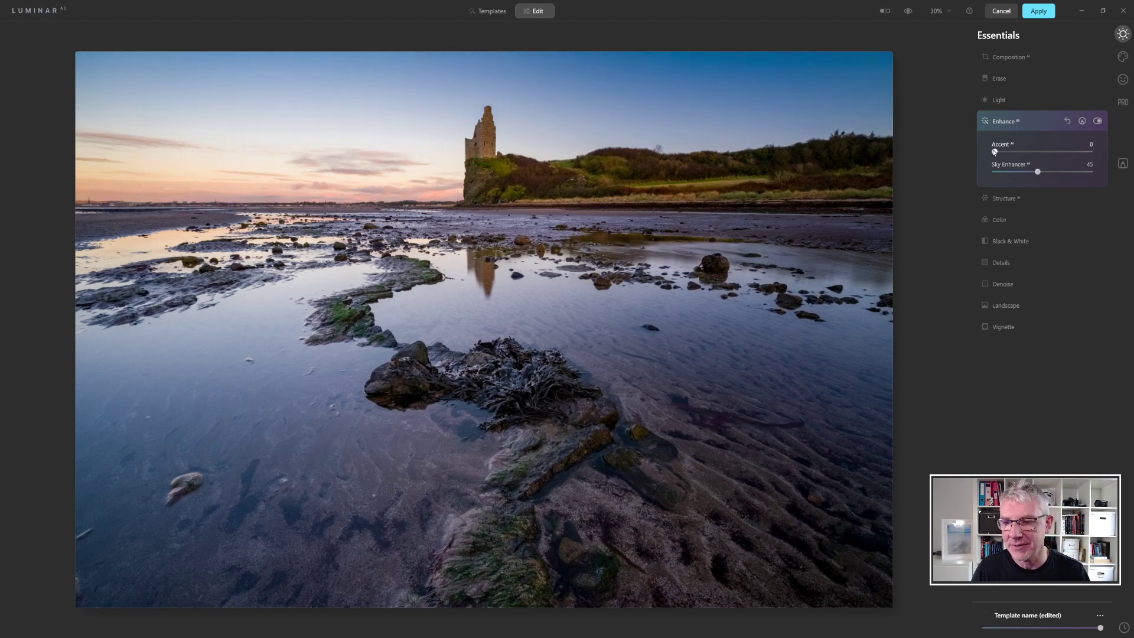
{"action": "left_click_drag", "start_coordinate": [995, 151], "coordinate": [1018, 155]}
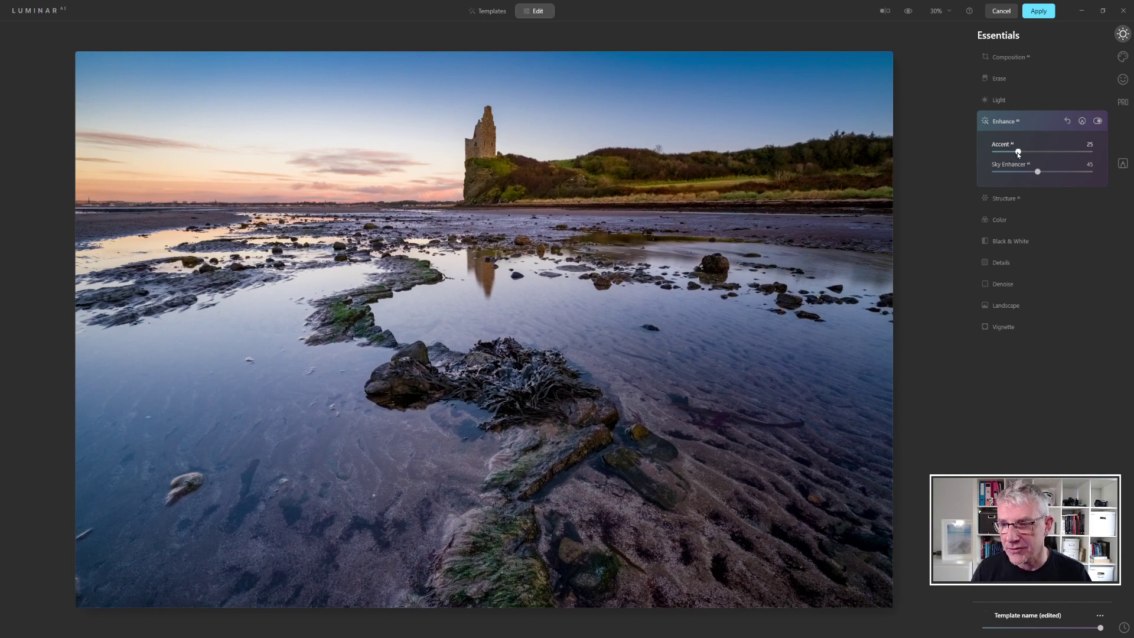
{"action": "left_click_drag", "start_coordinate": [1018, 153], "coordinate": [1024, 153]}
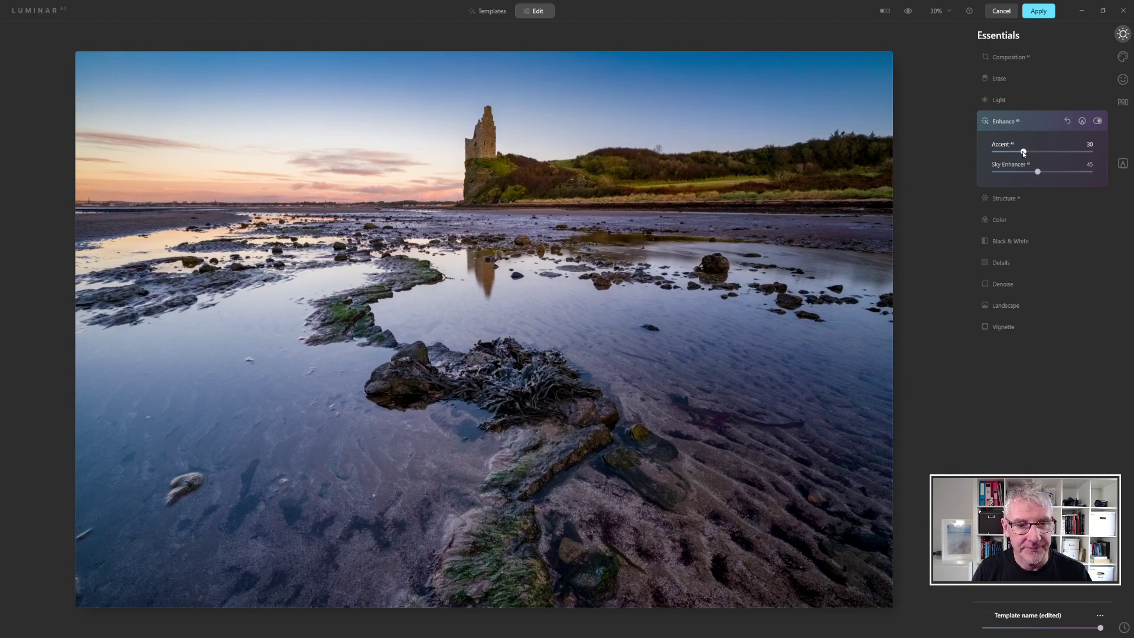
Set the Structure AI Amount to 30 and compare the photo with the effect off and on
{"action": "left_click", "coordinate": [1008, 201]}
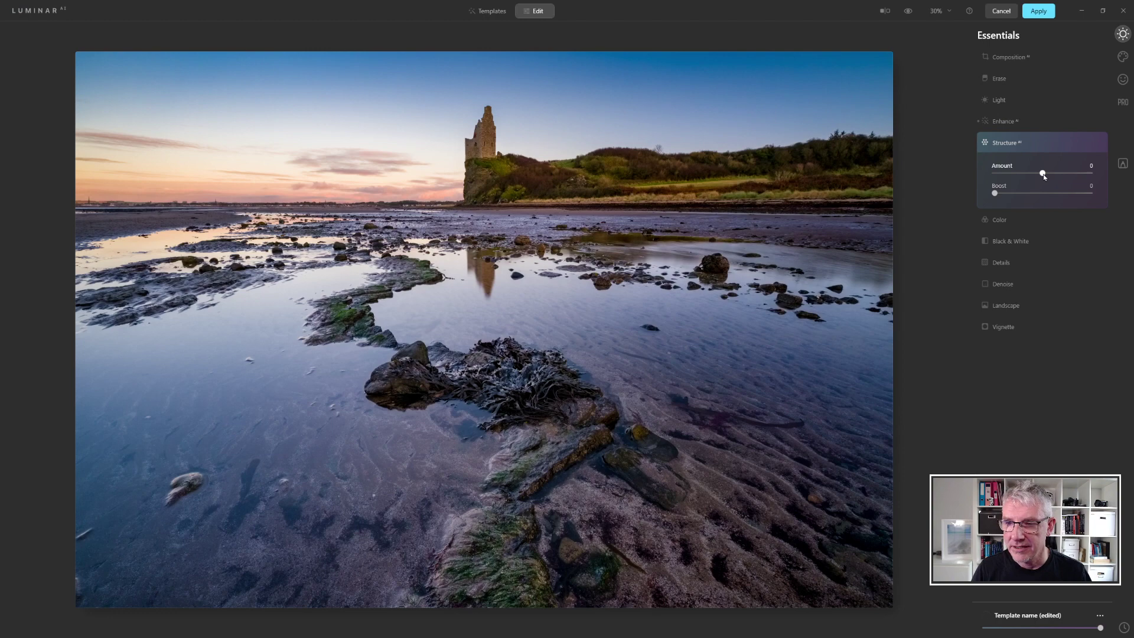
{"action": "left_click_drag", "start_coordinate": [1044, 176], "coordinate": [1058, 175]}
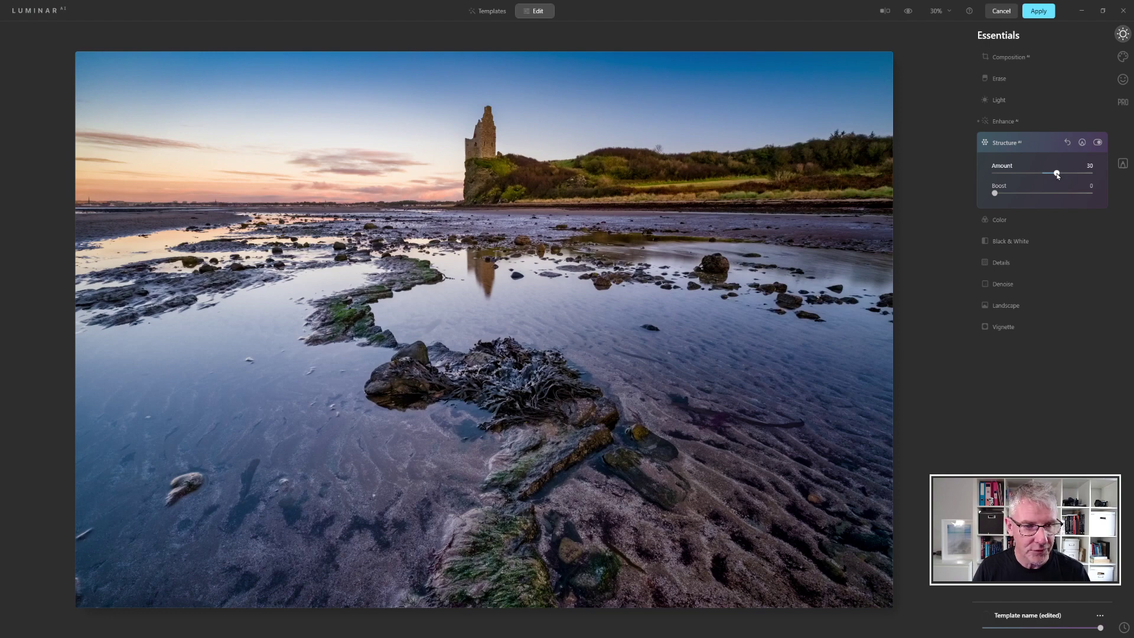
{"action": "left_click", "coordinate": [1096, 144]}
{"action": "left_click", "coordinate": [1097, 143]}
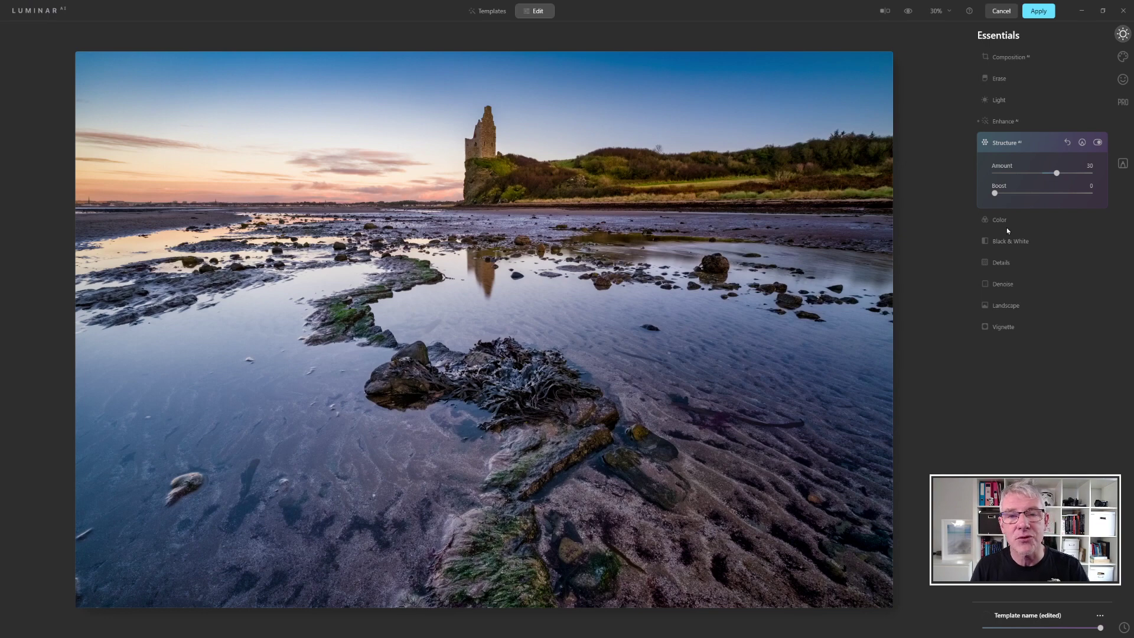
Set Small Details to 12 in the Details tool and compare the photo with the effect off and on
{"action": "left_click", "coordinate": [1012, 264]}
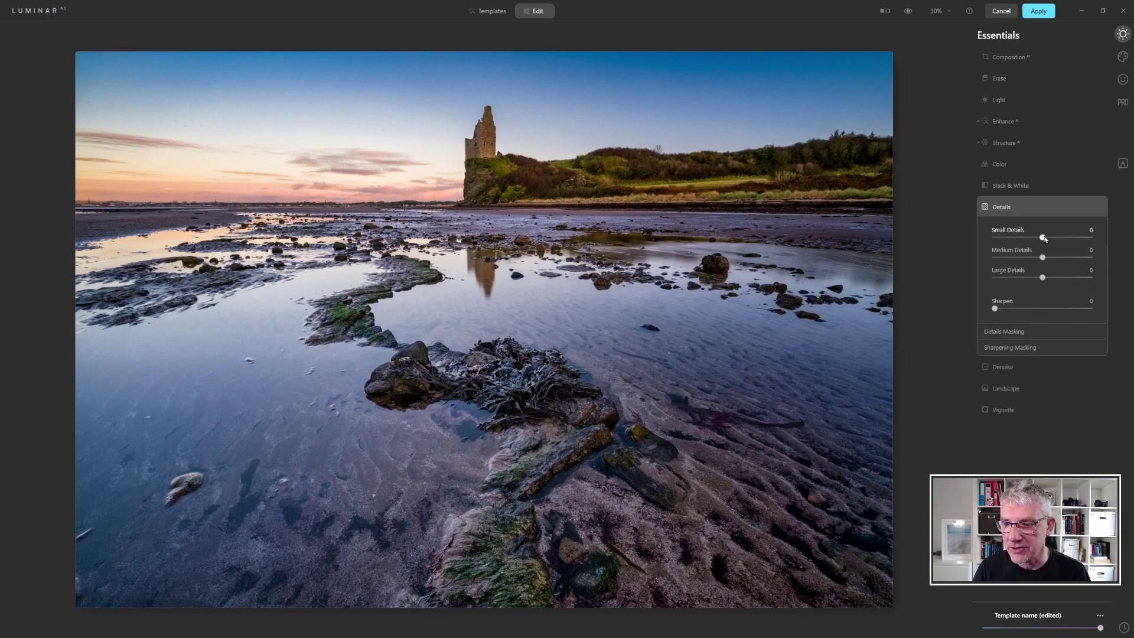
{"action": "left_click_drag", "start_coordinate": [1044, 238], "coordinate": [1049, 239]}
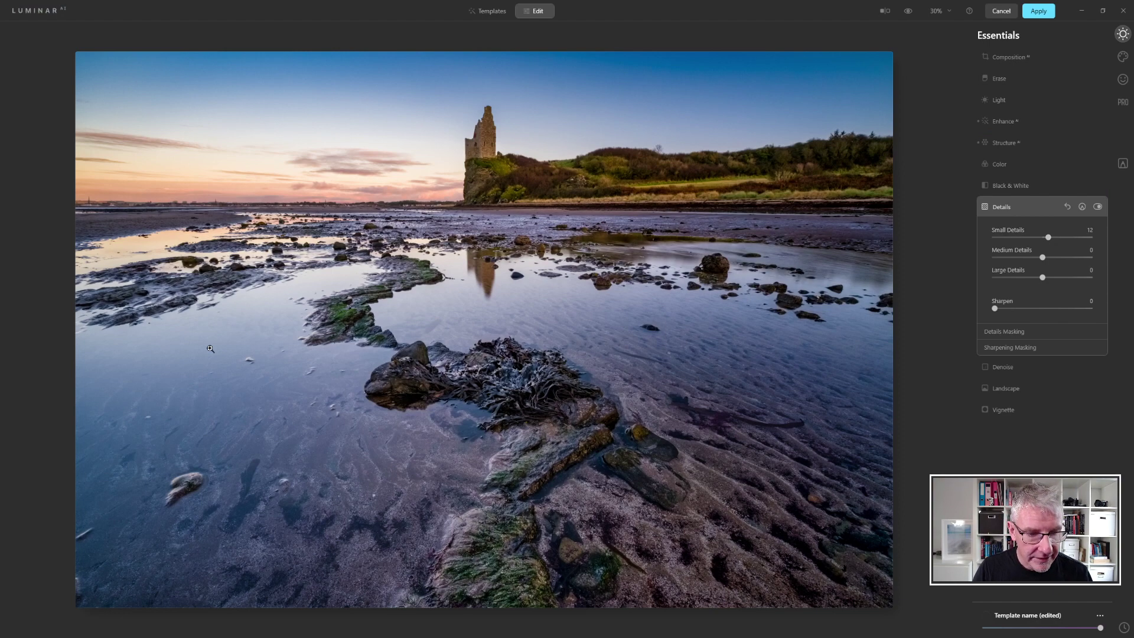
{"action": "left_click", "coordinate": [1097, 207]}
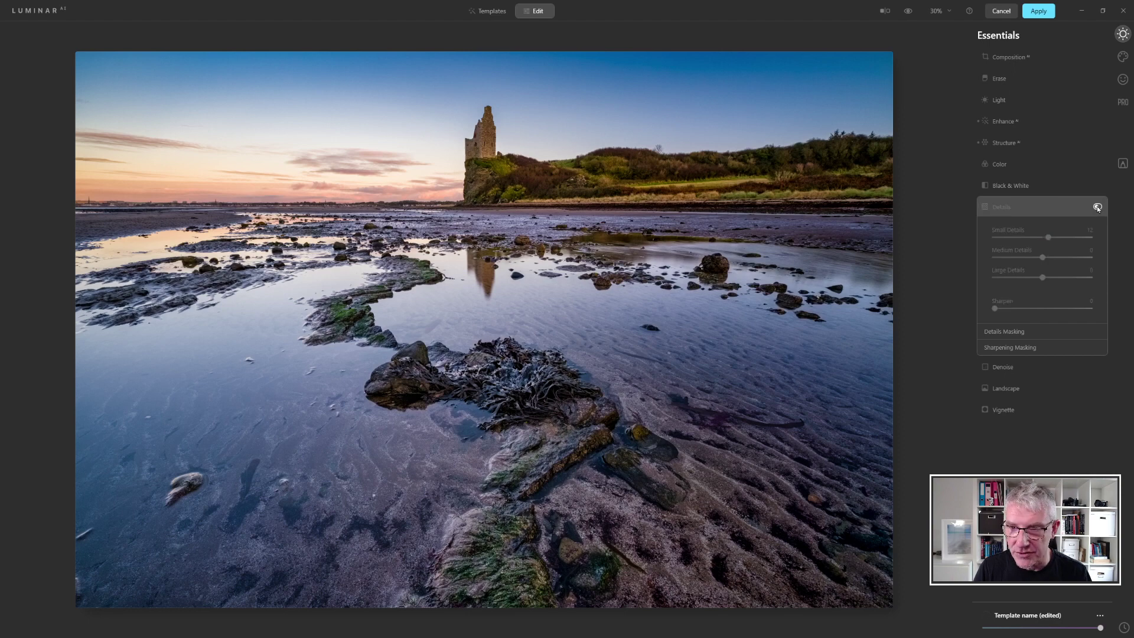
{"action": "left_click", "coordinate": [1098, 207]}
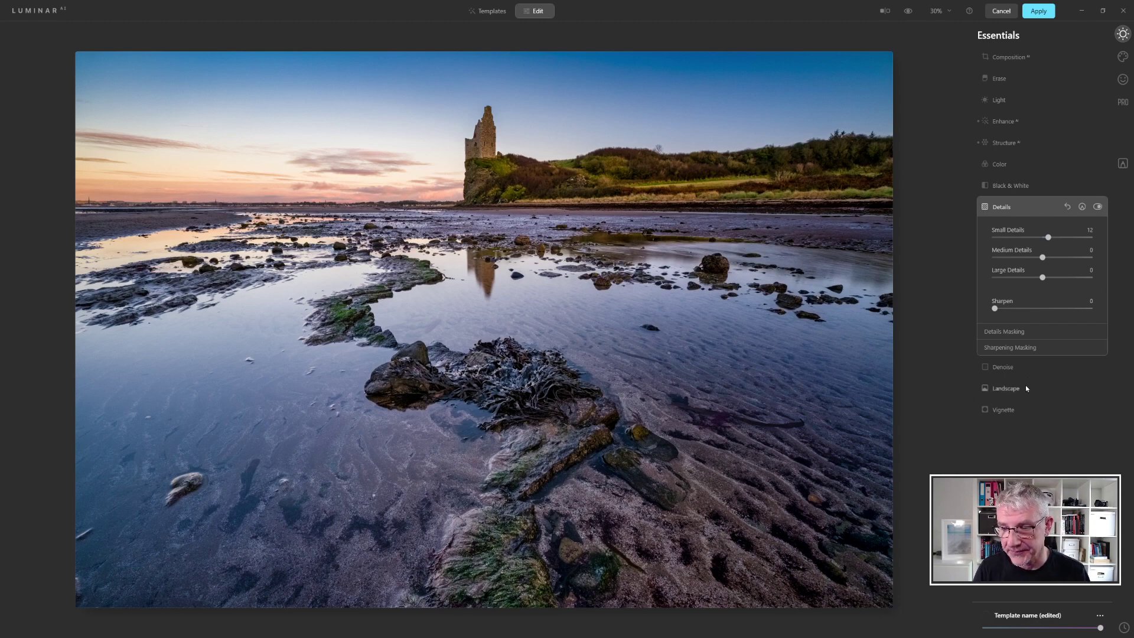
Set the Landscape adjustments to Golden Hour 8 and Dehaze 7
{"action": "left_click", "coordinate": [1006, 388]}
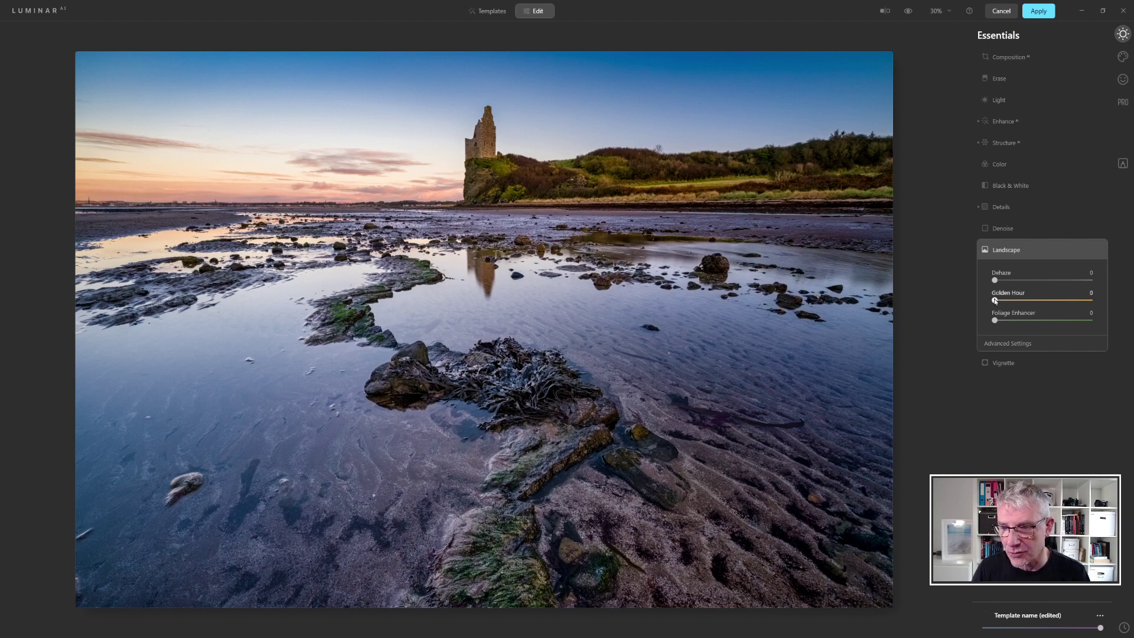
{"action": "left_click_drag", "start_coordinate": [995, 301], "coordinate": [1003, 304]}
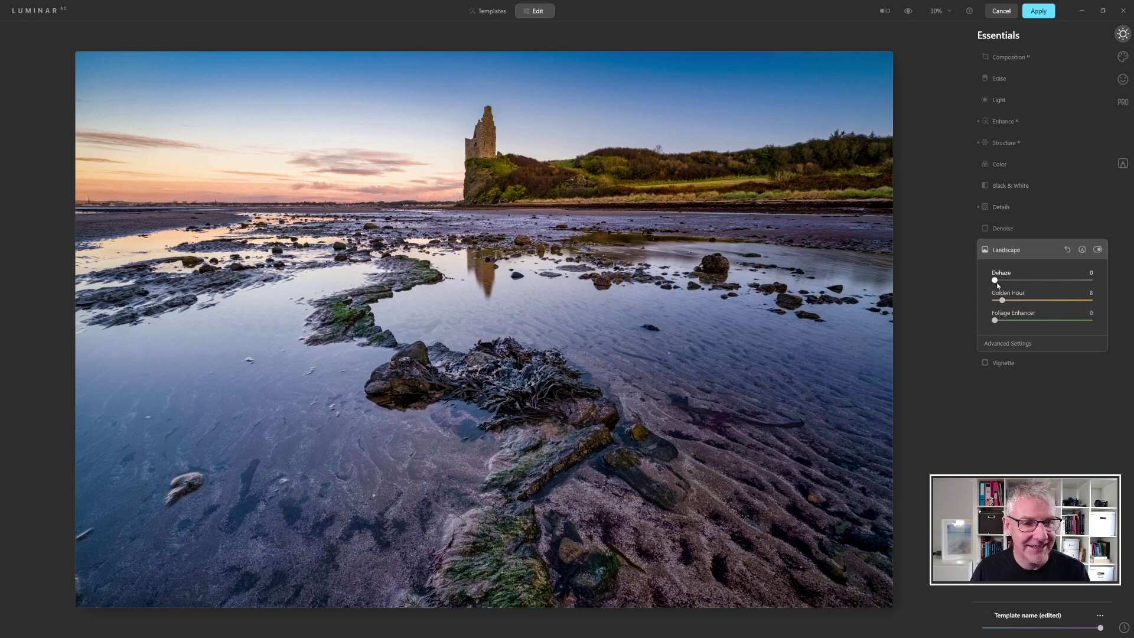
{"action": "left_click_drag", "start_coordinate": [996, 282], "coordinate": [1000, 283]}
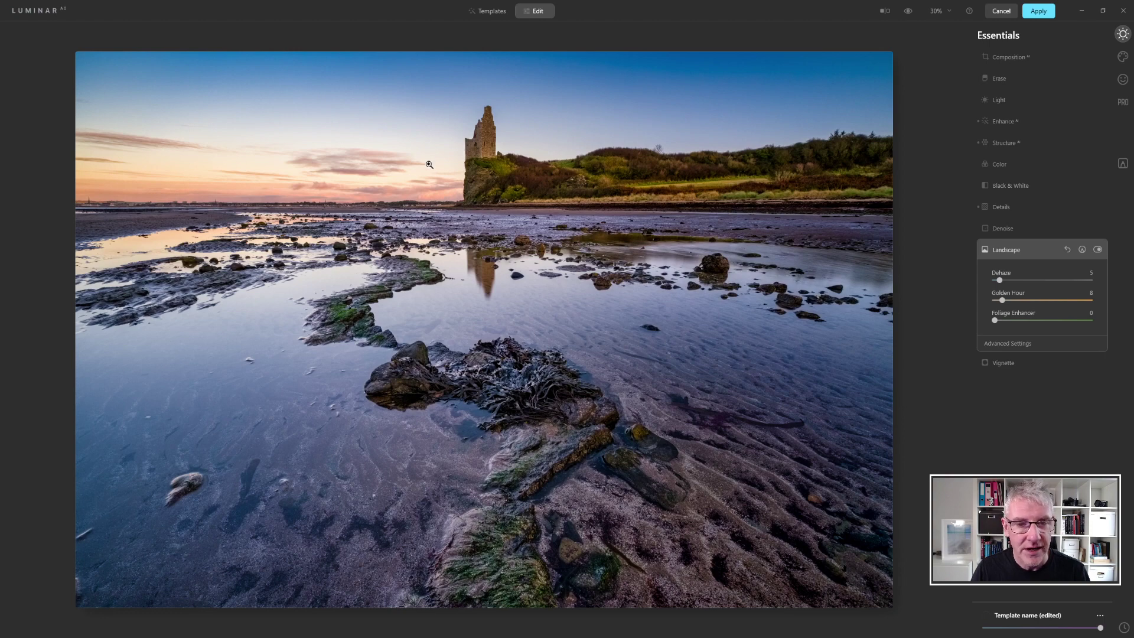
{"action": "left_click_drag", "start_coordinate": [1004, 283], "coordinate": [1065, 285]}
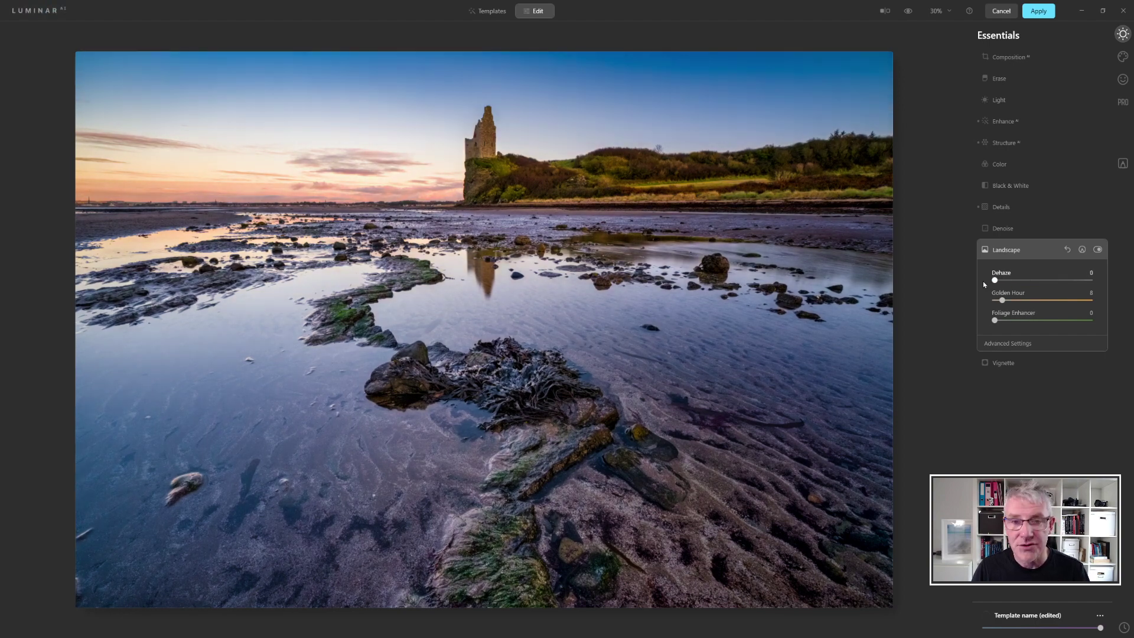
{"action": "left_click_drag", "start_coordinate": [995, 280], "coordinate": [1002, 284]}
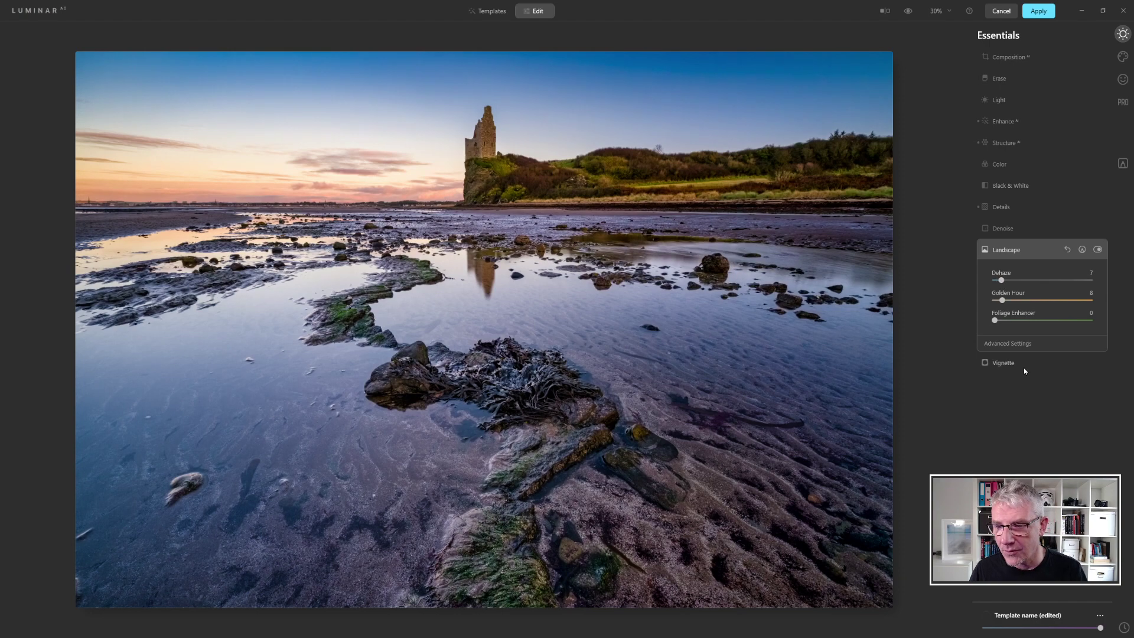
Tone the highlights with the creative Toning effect, using a highlight Saturation of 15 and an overall Amount of 53
{"action": "left_click", "coordinate": [1123, 56]}
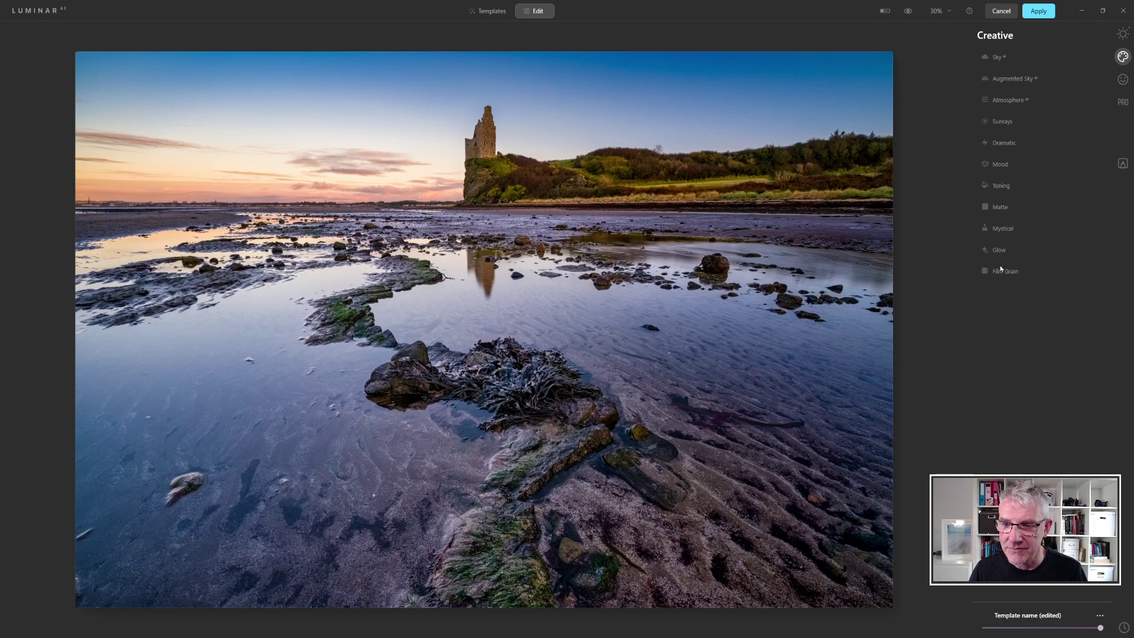
{"action": "left_click", "coordinate": [1006, 164]}
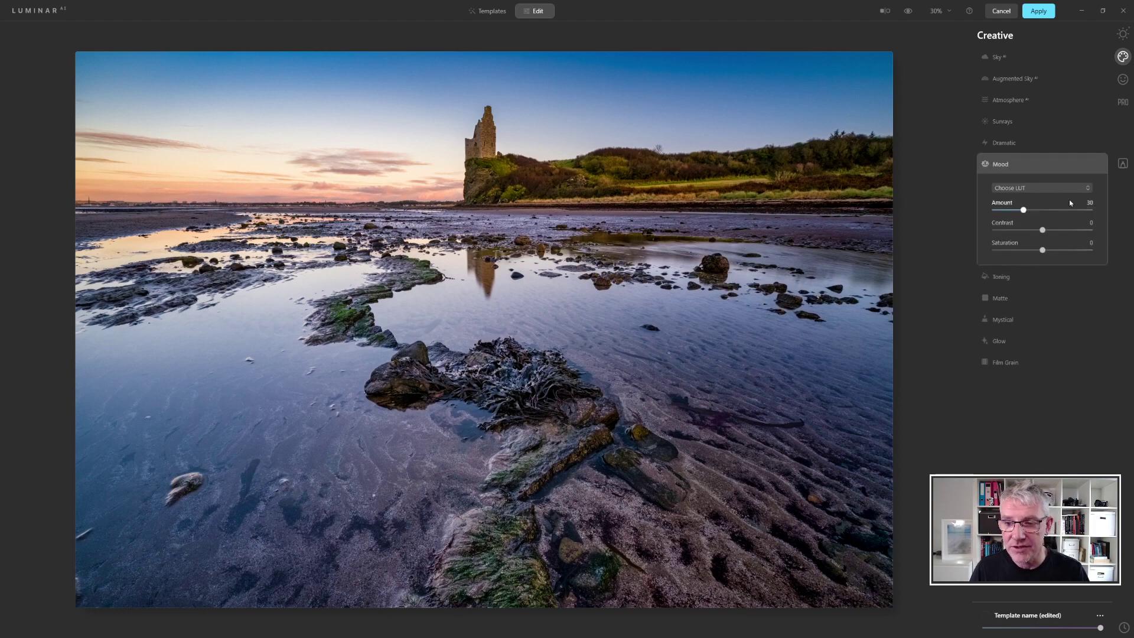
{"action": "left_click", "coordinate": [998, 166]}
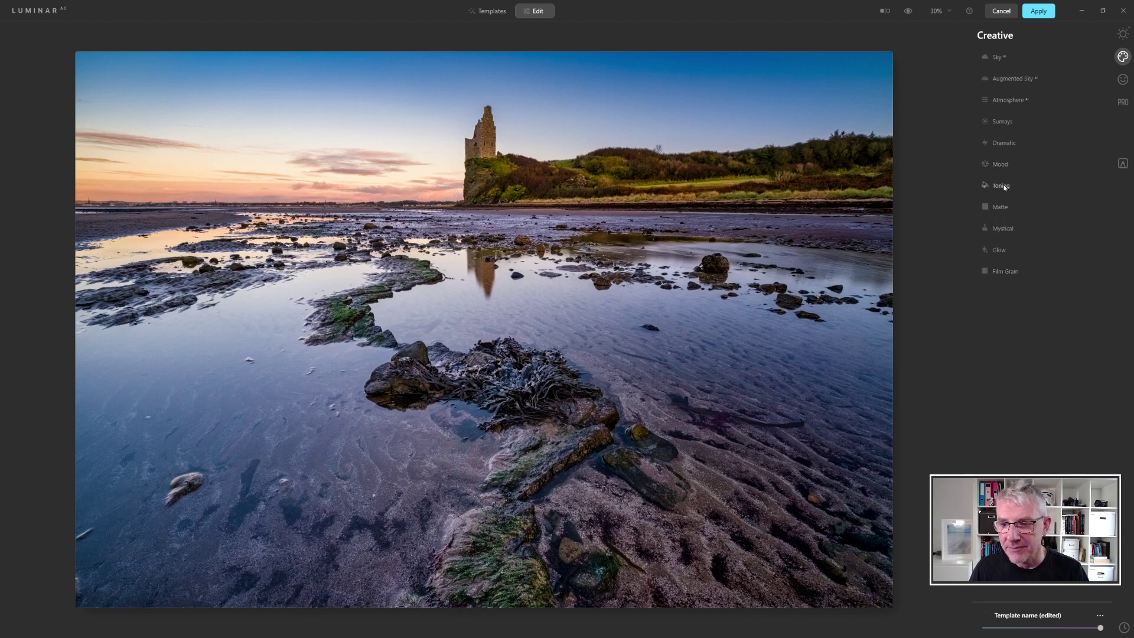
{"action": "left_click", "coordinate": [1004, 187]}
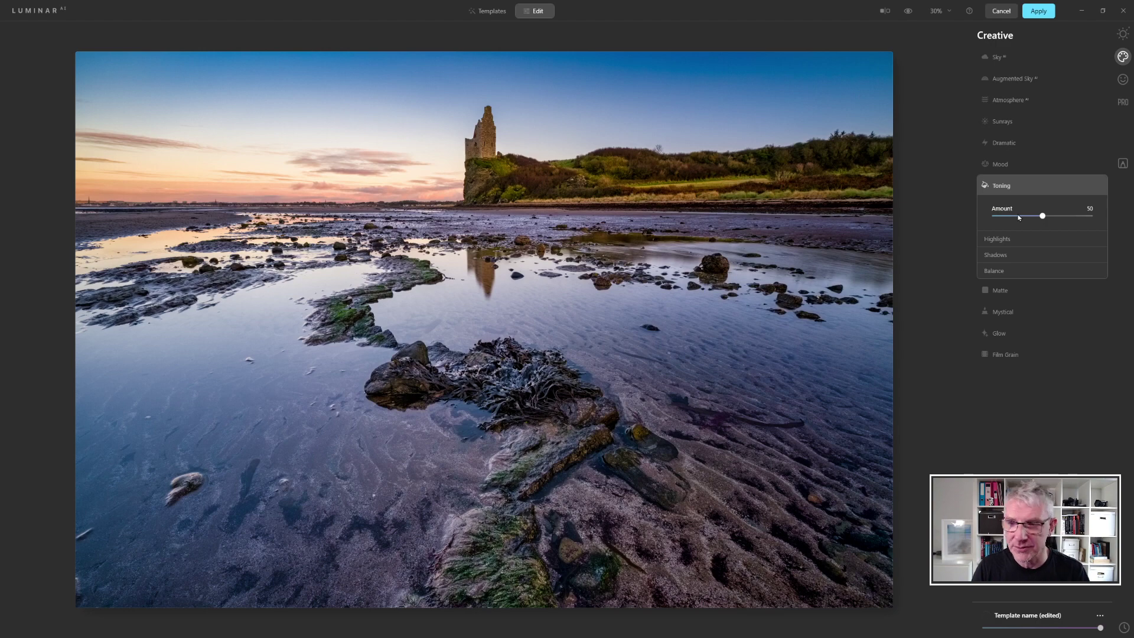
{"action": "left_click", "coordinate": [1008, 239]}
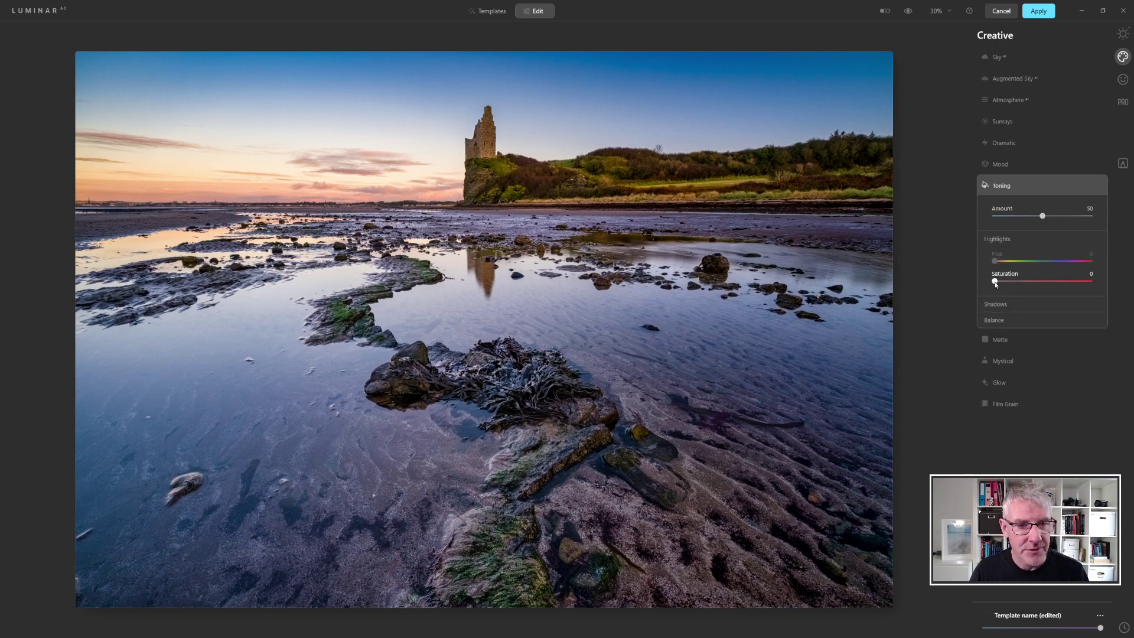
{"action": "left_click_drag", "start_coordinate": [996, 284], "coordinate": [1062, 283]}
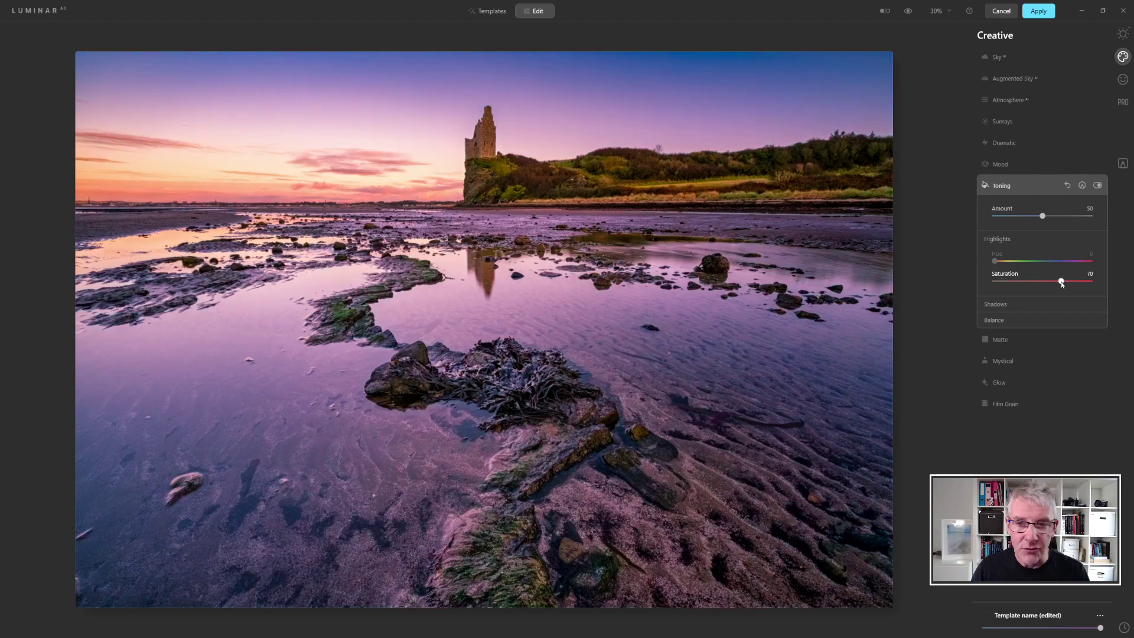
{"action": "left_click_drag", "start_coordinate": [1062, 284], "coordinate": [1010, 286]}
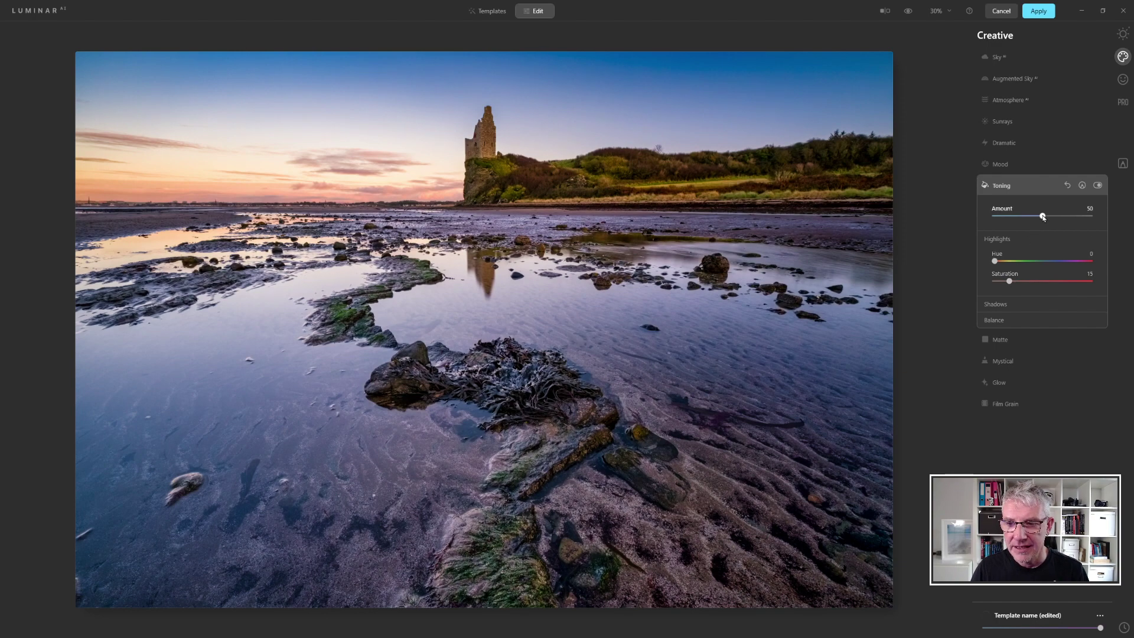
{"action": "left_click_drag", "start_coordinate": [1042, 216], "coordinate": [1012, 216]}
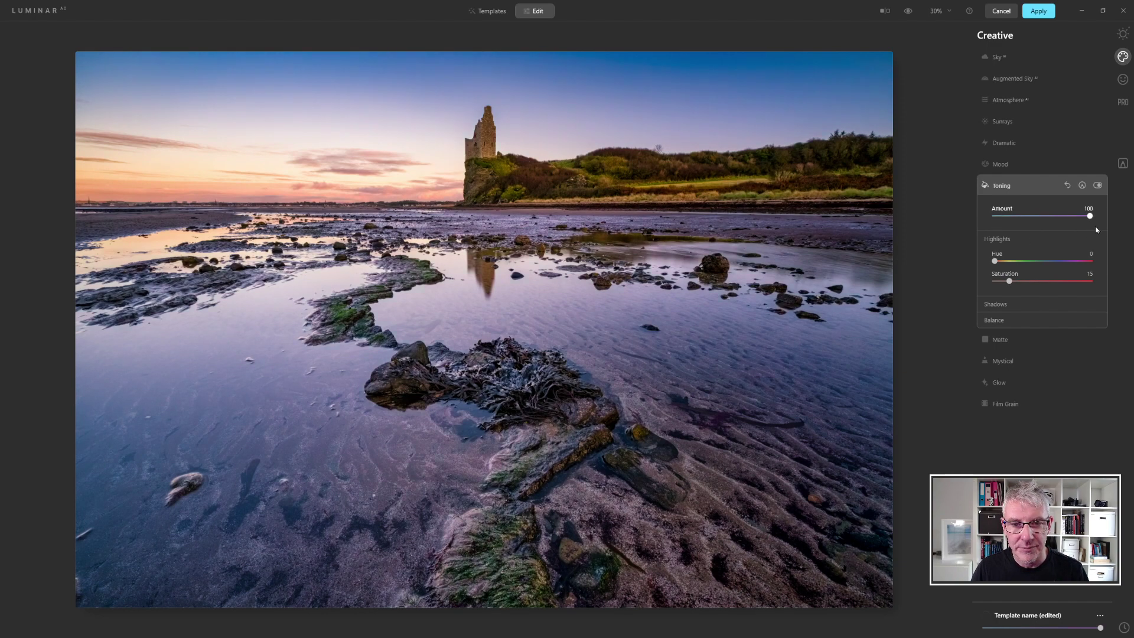
{"action": "left_click_drag", "start_coordinate": [1088, 229], "coordinate": [1046, 229]}
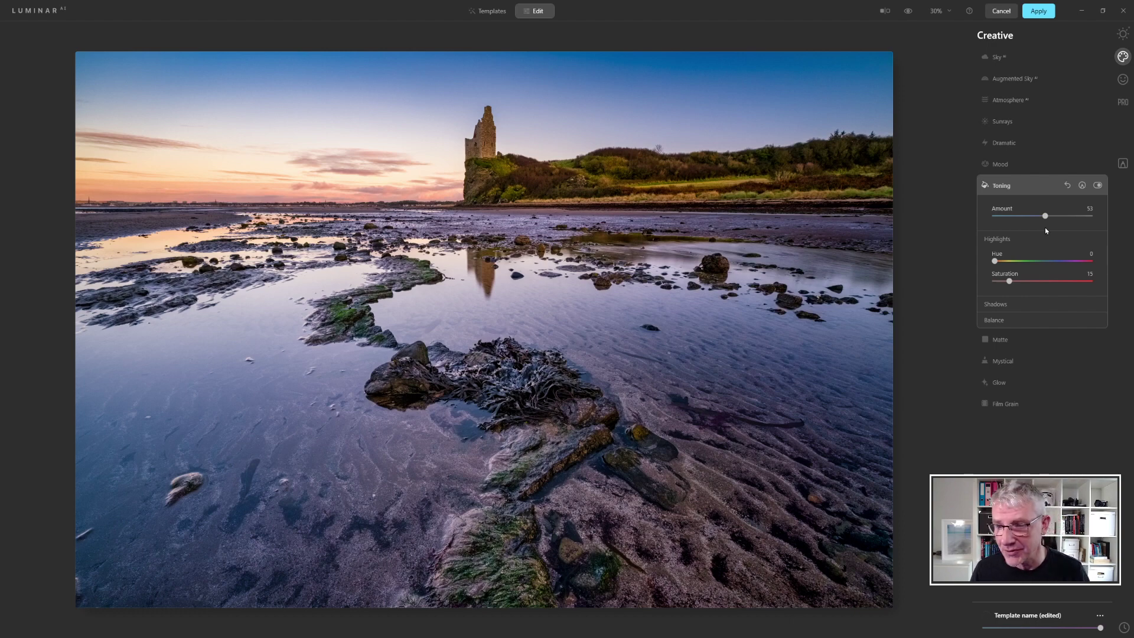
Set the Toning Shadows Saturation to 1 and reveal the Balance setting
{"action": "left_click", "coordinate": [997, 305]}
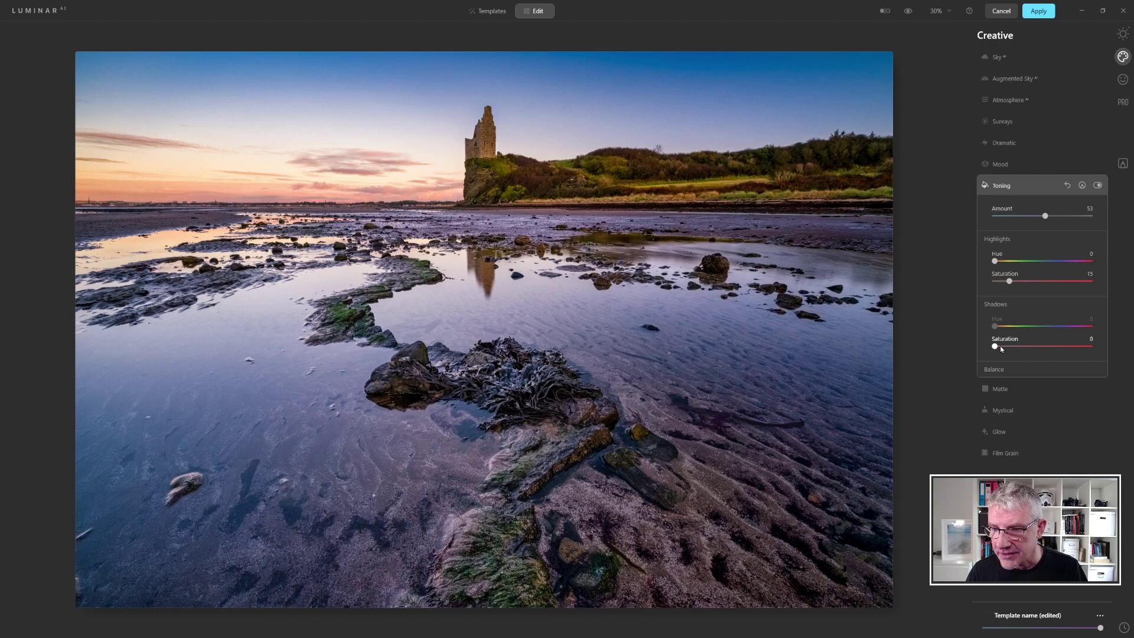
{"action": "mouse_move", "coordinate": [995, 347]}
{"action": "left_mouse_down"}
{"action": "mouse_move", "coordinate": [1050, 352]}
{"action": "mouse_move", "coordinate": [957, 349]}
{"action": "mouse_move", "coordinate": [996, 348]}
{"action": "left_mouse_up"}
{"action": "left_click", "coordinate": [995, 370]}
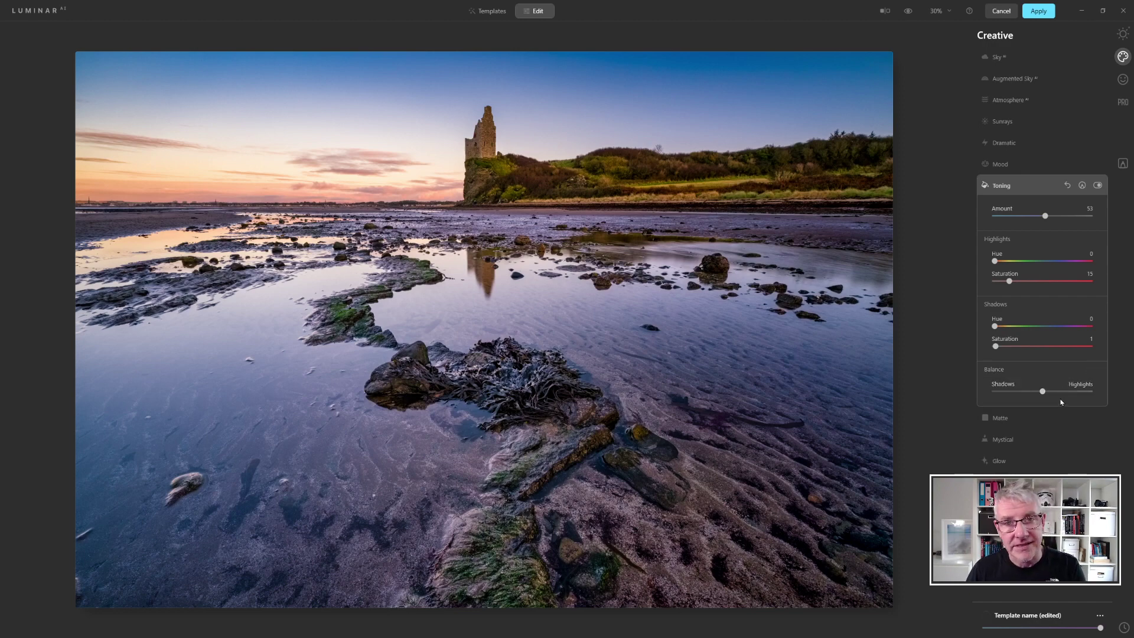
Shift the Toning Balance slightly from the centre towards Highlights after trying it at both ends
{"action": "left_click_drag", "start_coordinate": [1043, 392], "coordinate": [1001, 400]}
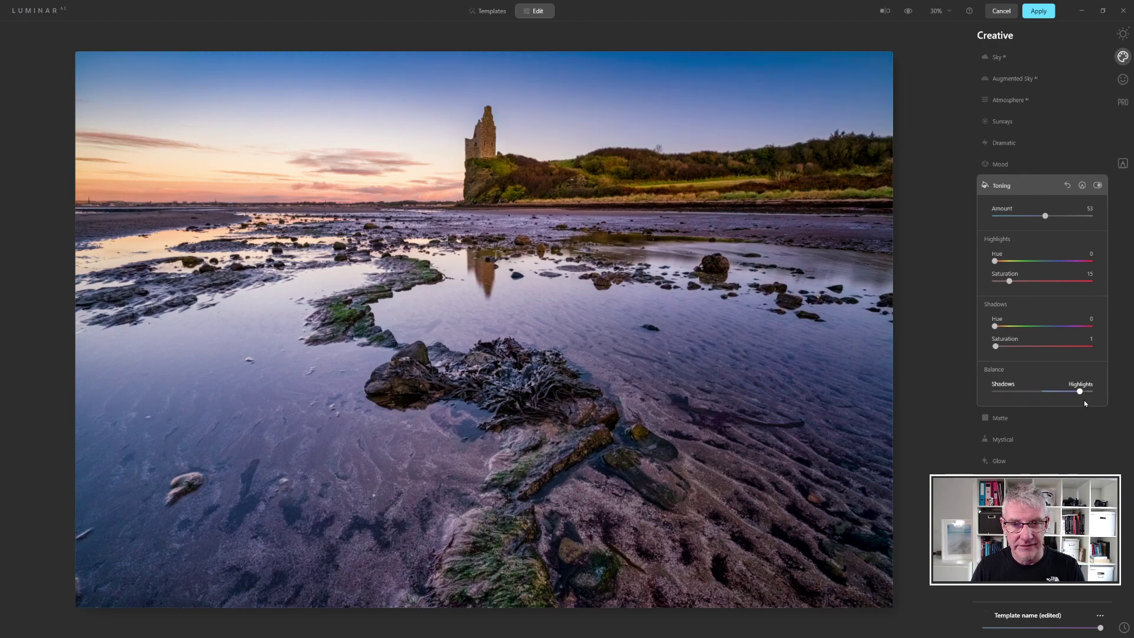
{"action": "left_click_drag", "start_coordinate": [1084, 403], "coordinate": [1053, 403]}
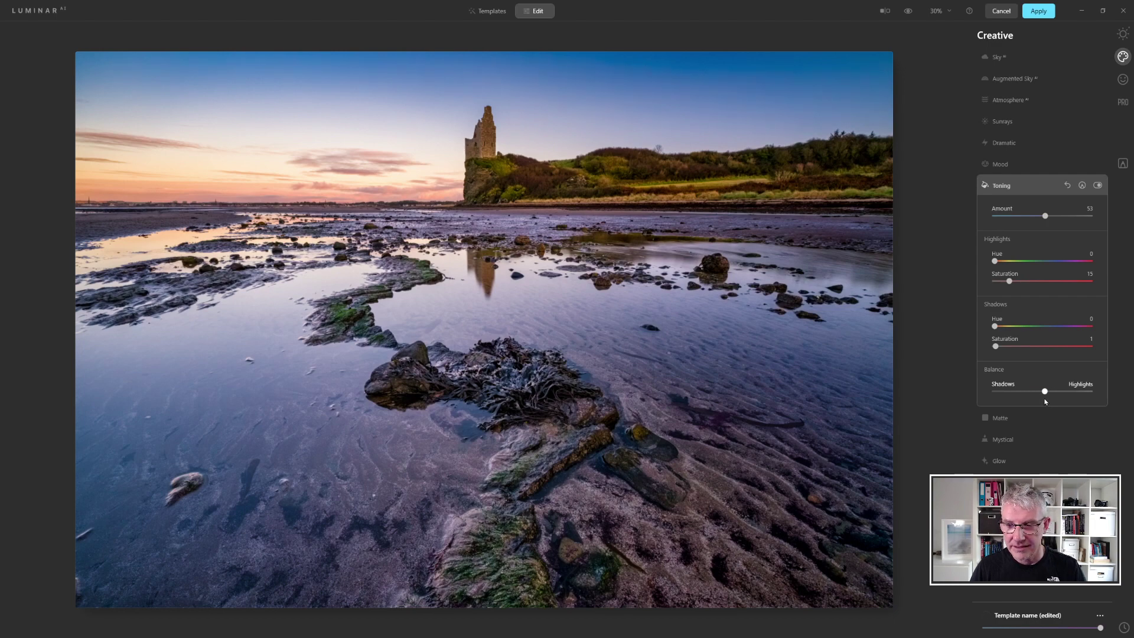
{"action": "left_click_drag", "start_coordinate": [1044, 400], "coordinate": [1048, 402]}
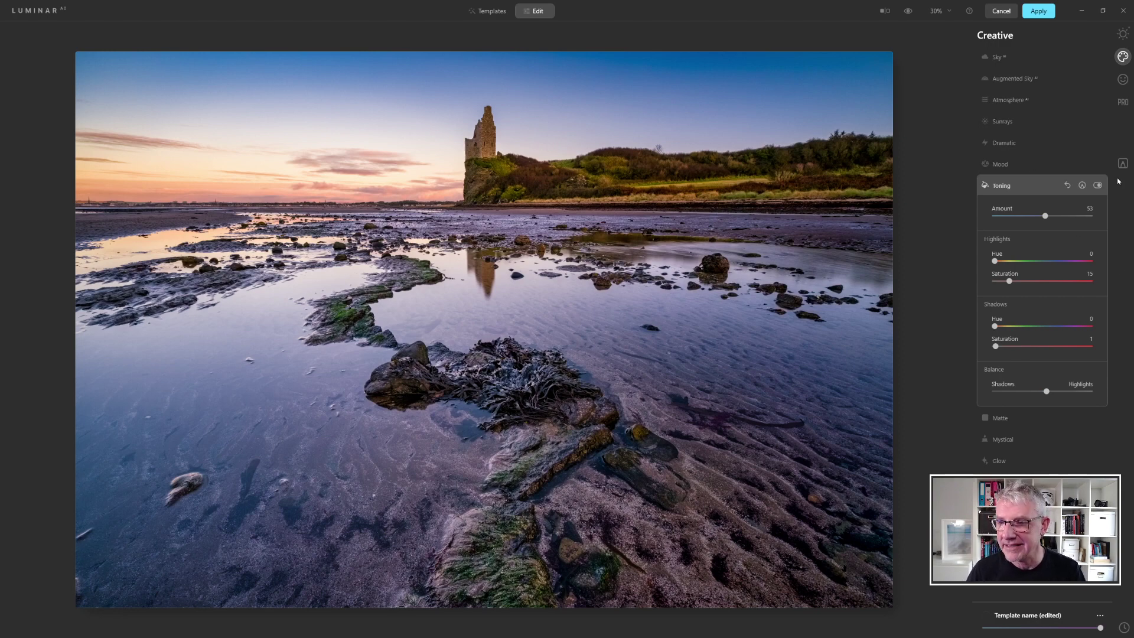
Open the professional Color Harmony tool and reveal its Color Contrast, Split Color Warmth and Color Balance settings
{"action": "left_click", "coordinate": [1123, 102]}
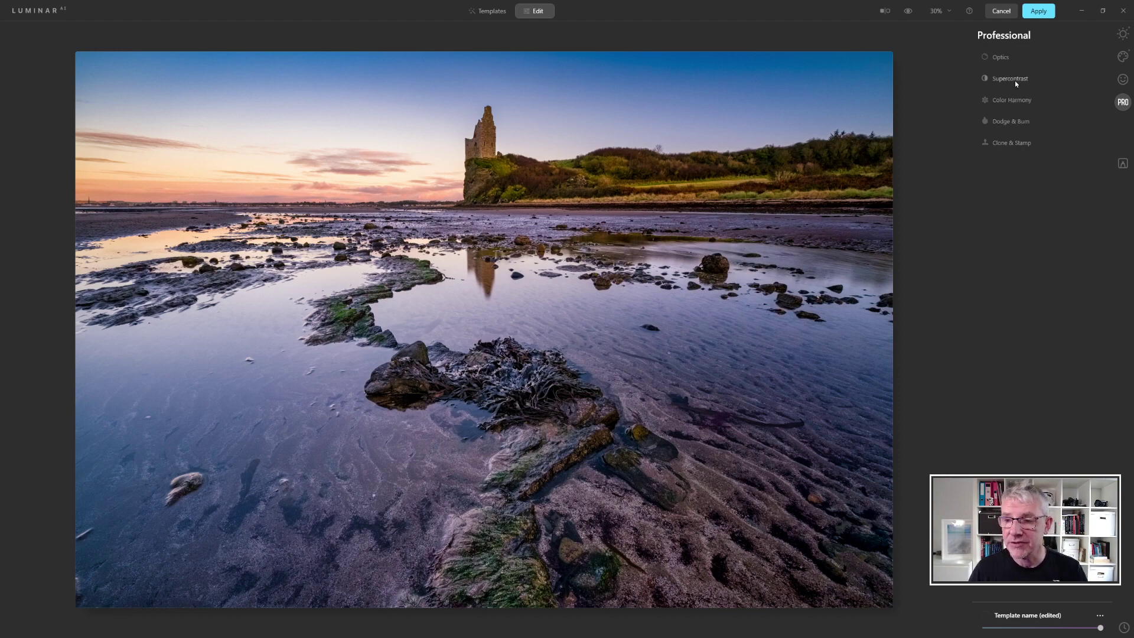
{"action": "left_click", "coordinate": [1012, 100]}
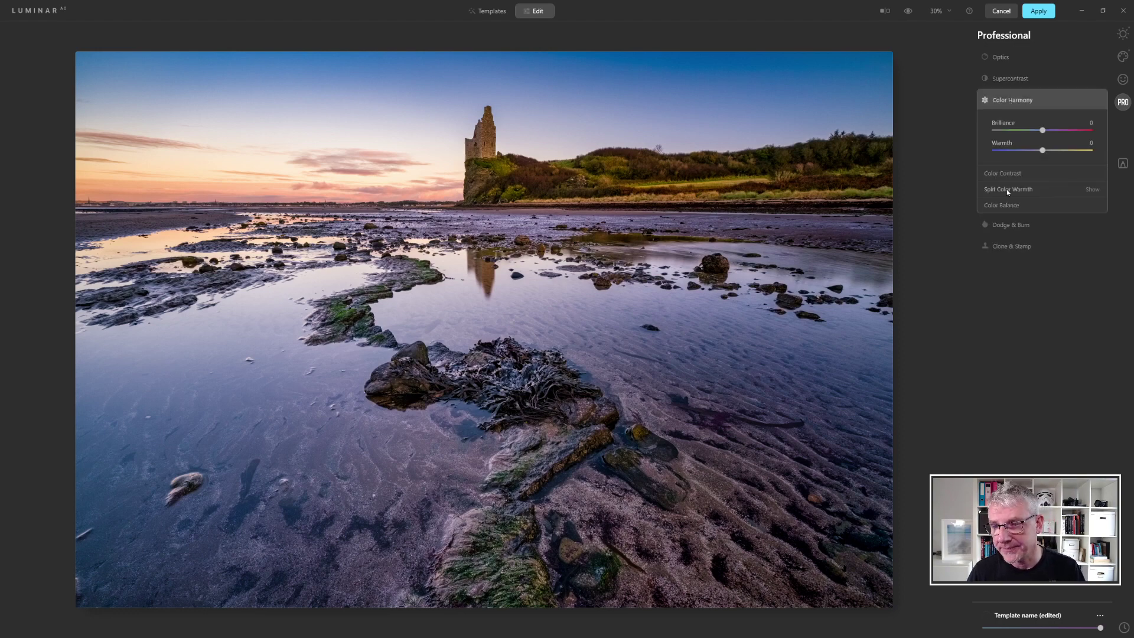
{"action": "left_click", "coordinate": [997, 172]}
{"action": "left_click", "coordinate": [997, 239]}
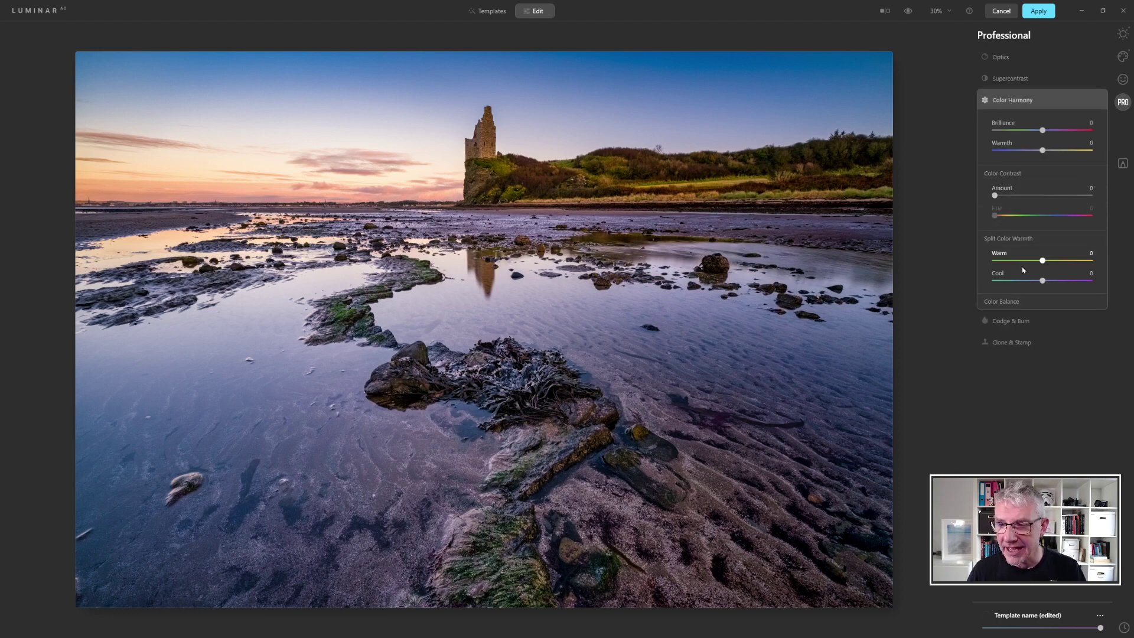
{"action": "left_click", "coordinate": [1001, 302]}
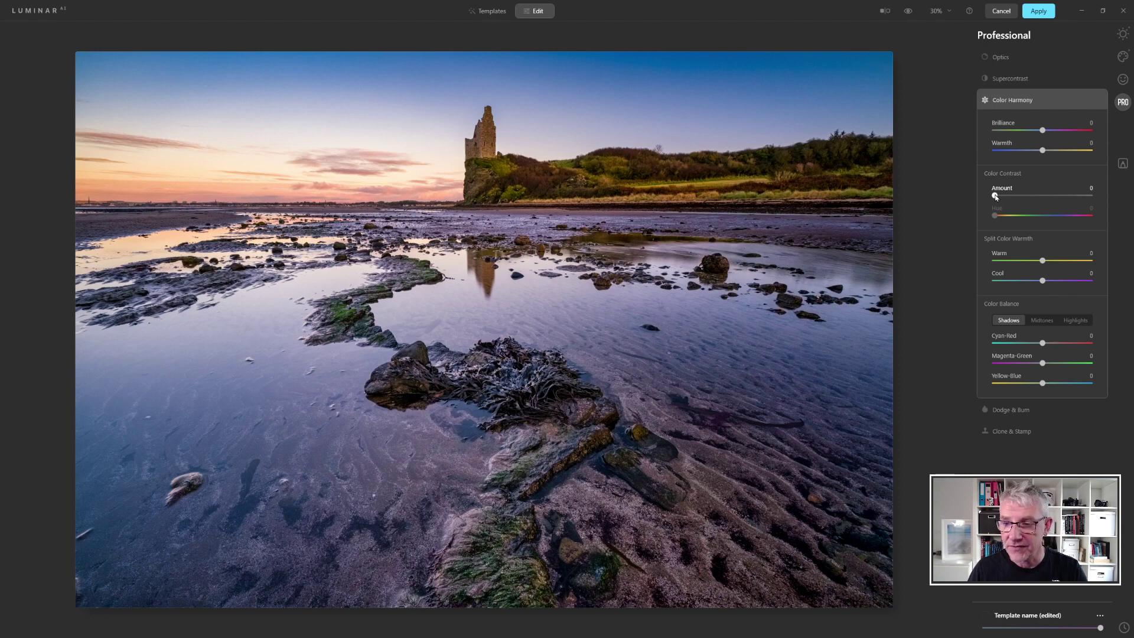
Try the Color Contrast Amount and a Split Color Warmth Warm value of -61, returning both to 0
{"action": "left_click_drag", "start_coordinate": [996, 196], "coordinate": [955, 185]}
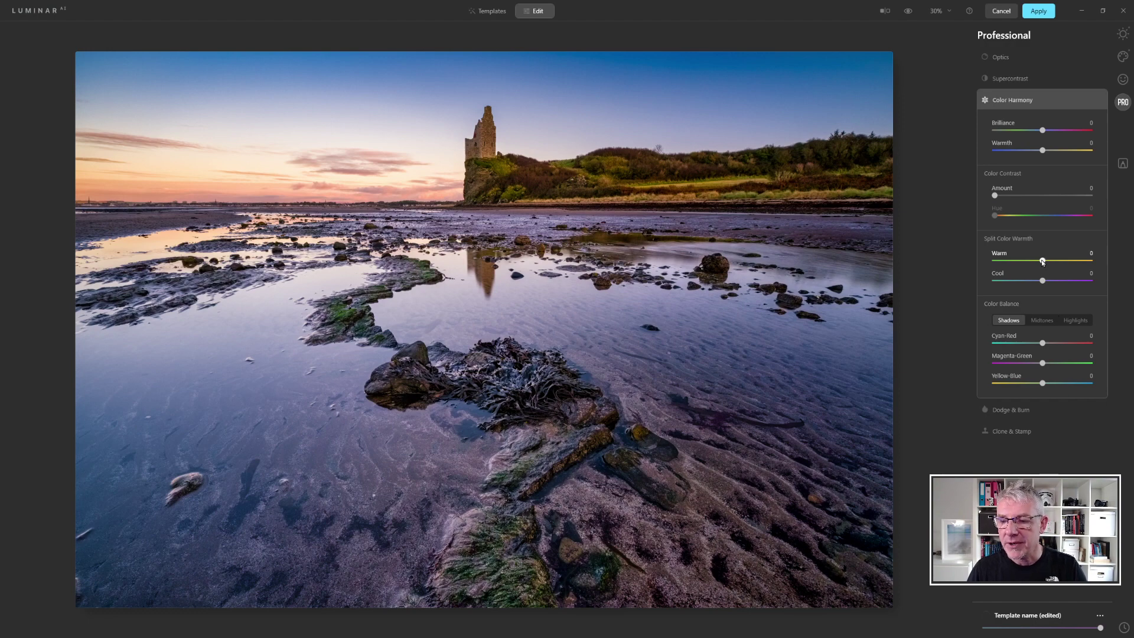
{"action": "left_click_drag", "start_coordinate": [1043, 263], "coordinate": [1014, 266]}
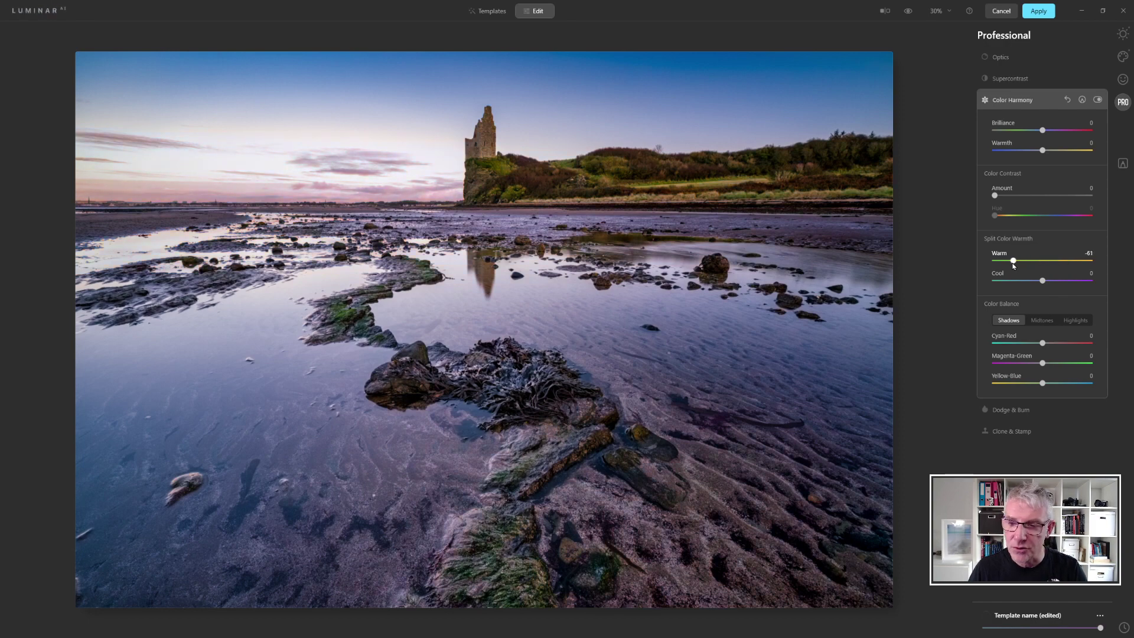
{"action": "double_click", "coordinate": [1012, 263]}
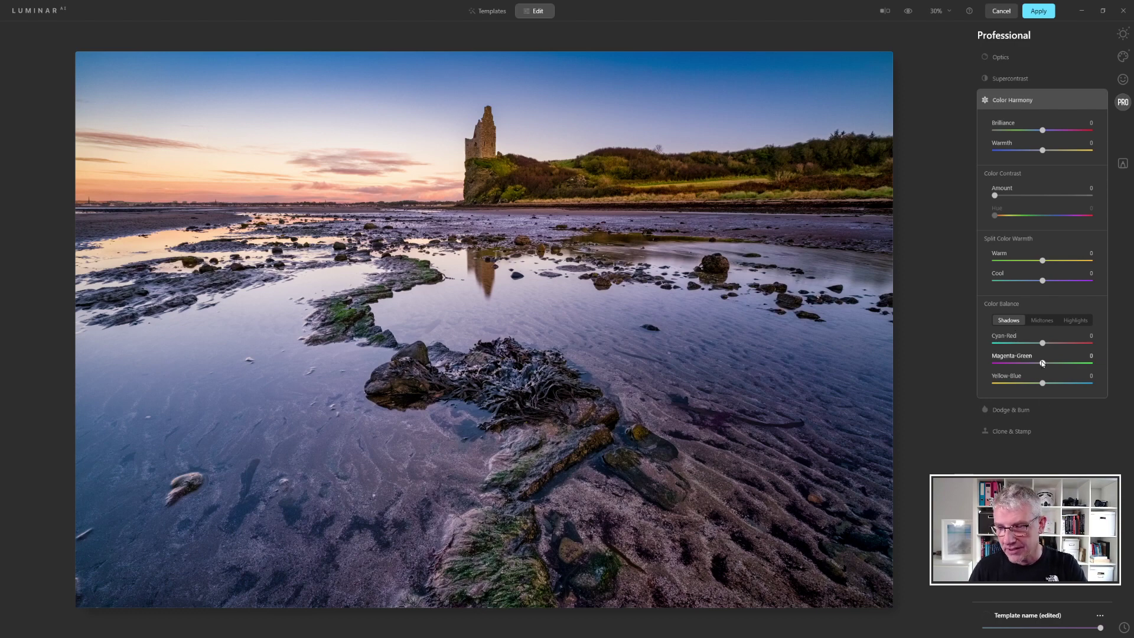
Set the Color Balance Shadows to Cyan-Red -4 and Yellow-Blue 6, comparing the photo with Color Harmony off and on
{"action": "left_click_drag", "start_coordinate": [1044, 384], "coordinate": [1046, 386]}
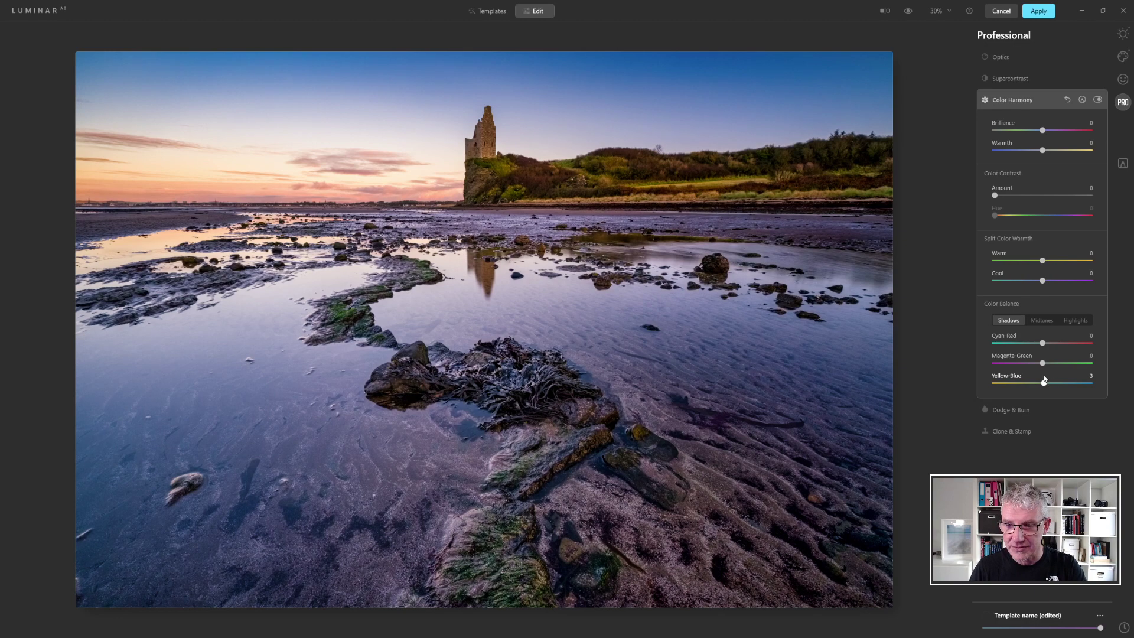
{"action": "left_click_drag", "start_coordinate": [1043, 344], "coordinate": [1041, 343]}
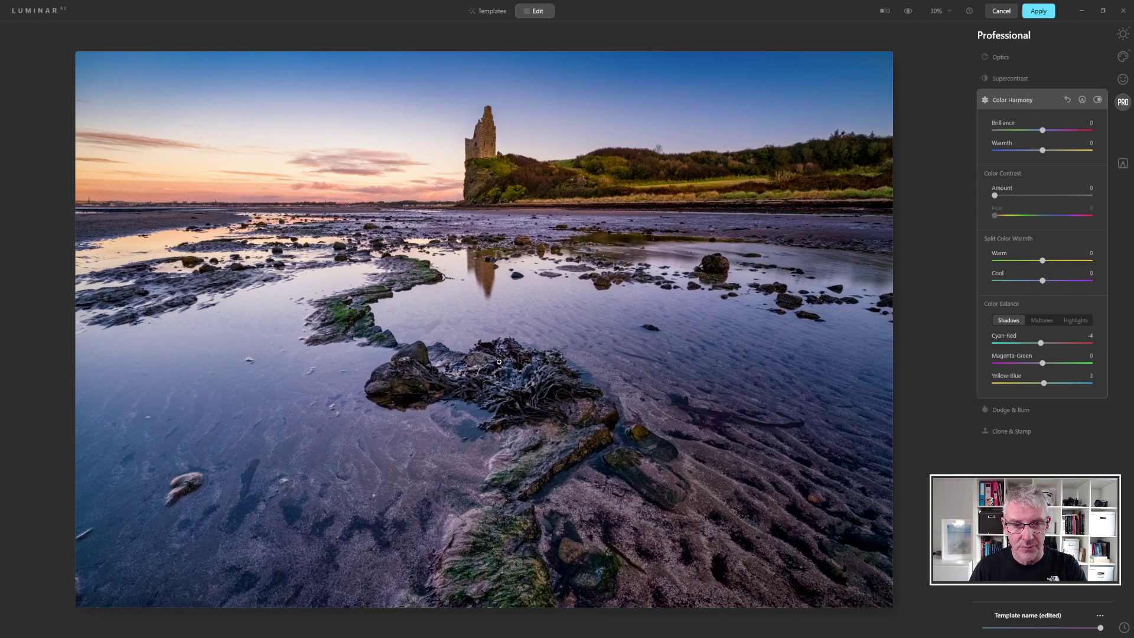
{"action": "left_click", "coordinate": [1097, 101]}
{"action": "left_click", "coordinate": [1097, 101]}
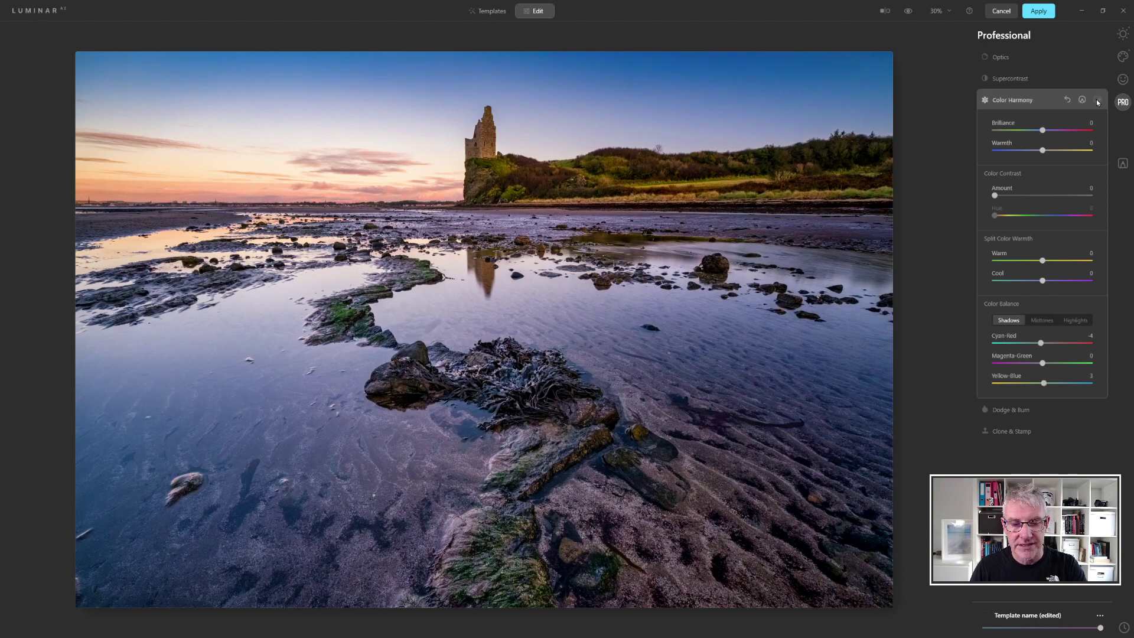
{"action": "left_click", "coordinate": [1098, 101]}
{"action": "left_click", "coordinate": [1097, 100]}
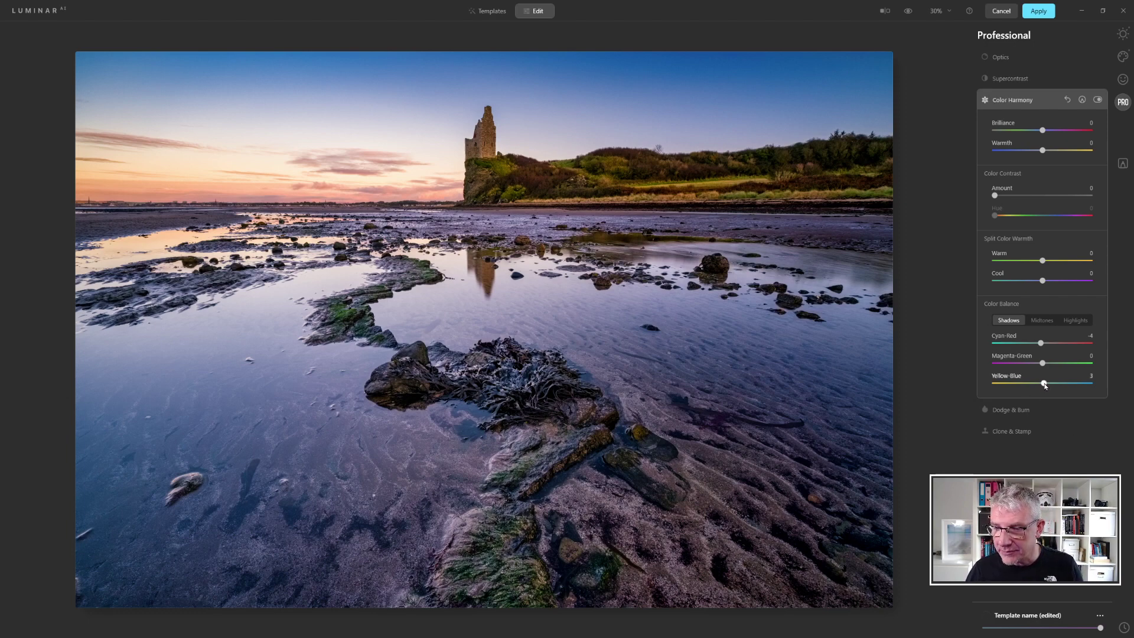
{"action": "left_click_drag", "start_coordinate": [1045, 385], "coordinate": [1045, 385]}
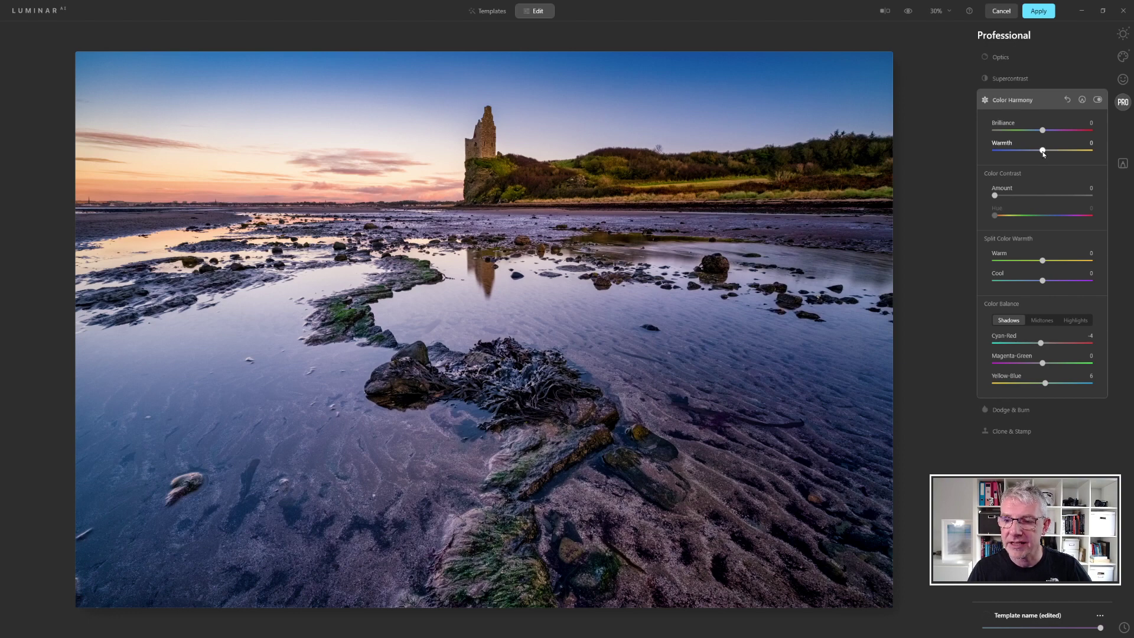
Try cooler and warmer Color Harmony Warmth values up to 67, and reset Warmth to 0
{"action": "left_click_drag", "start_coordinate": [1043, 152], "coordinate": [1006, 155]}
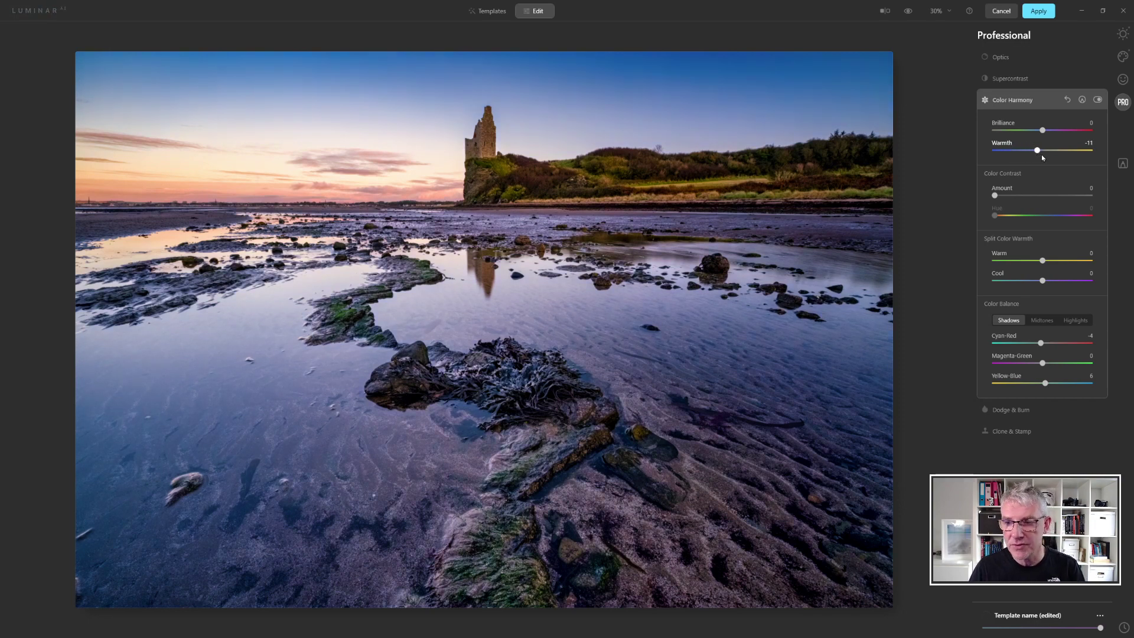
{"action": "left_click_drag", "start_coordinate": [1042, 156], "coordinate": [1075, 156]}
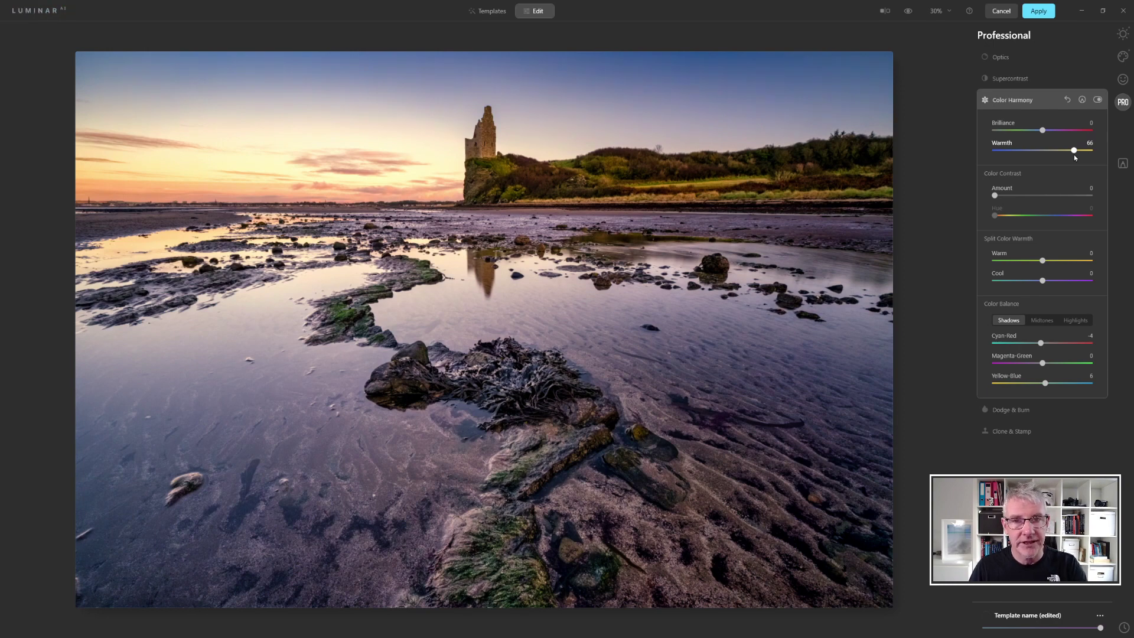
{"action": "left_click_drag", "start_coordinate": [1075, 157], "coordinate": [1076, 156]}
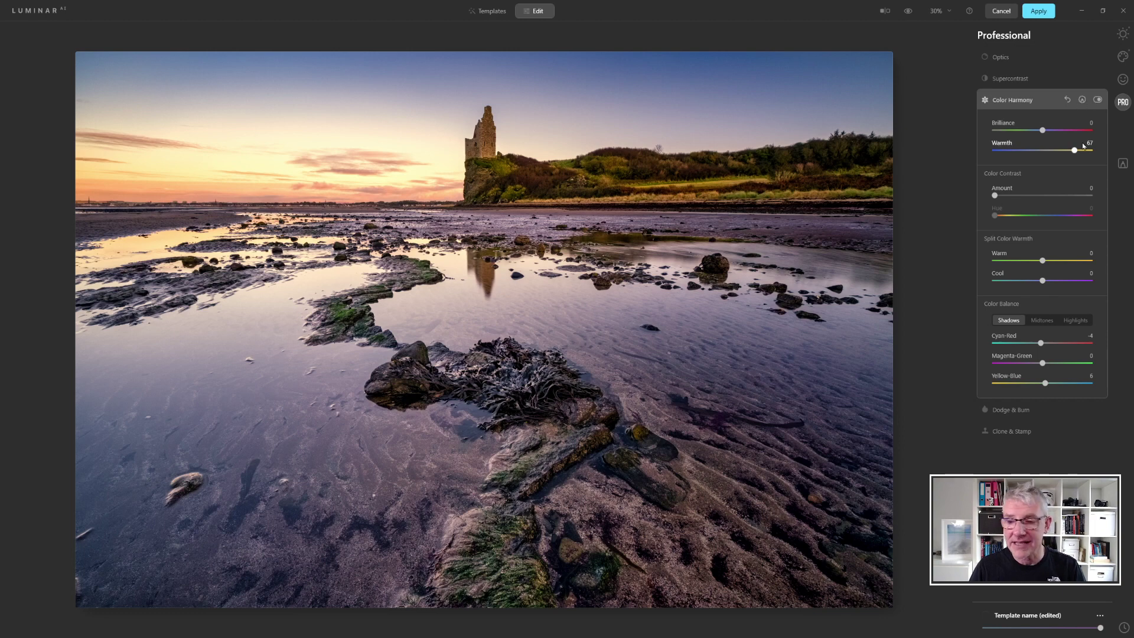
{"action": "left_click_drag", "start_coordinate": [1067, 152], "coordinate": [1048, 153]}
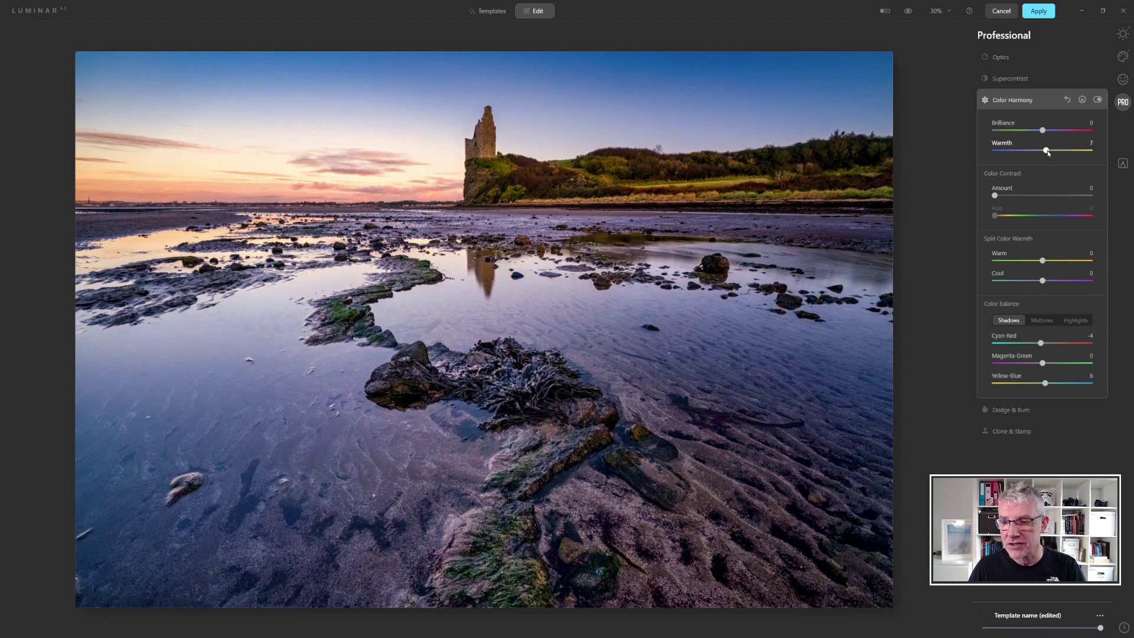
{"action": "double_click", "coordinate": [1048, 153]}
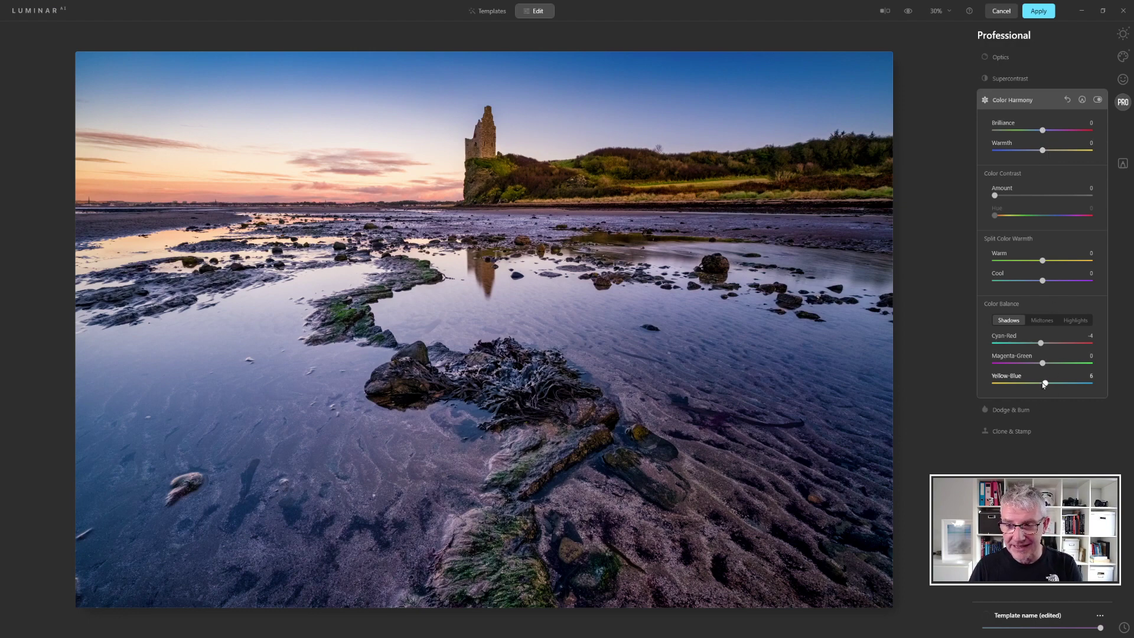
Try shifting Yellow-Blue for the Color Balance Highlights and reset it to 0
{"action": "left_click", "coordinate": [1073, 321]}
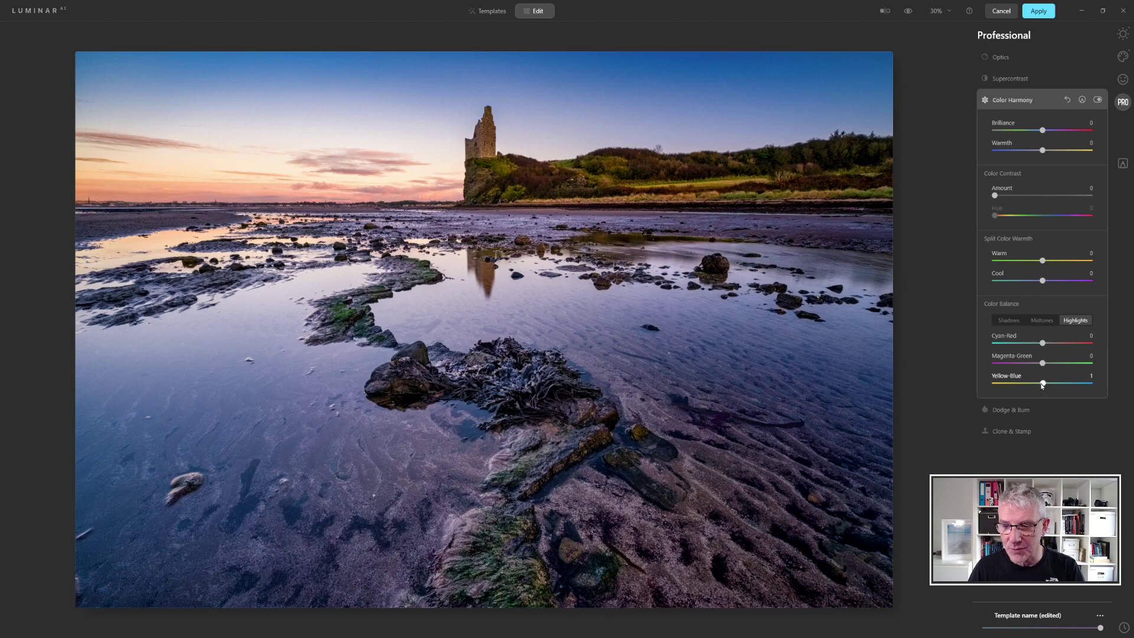
{"action": "left_click_drag", "start_coordinate": [1042, 385], "coordinate": [1036, 385]}
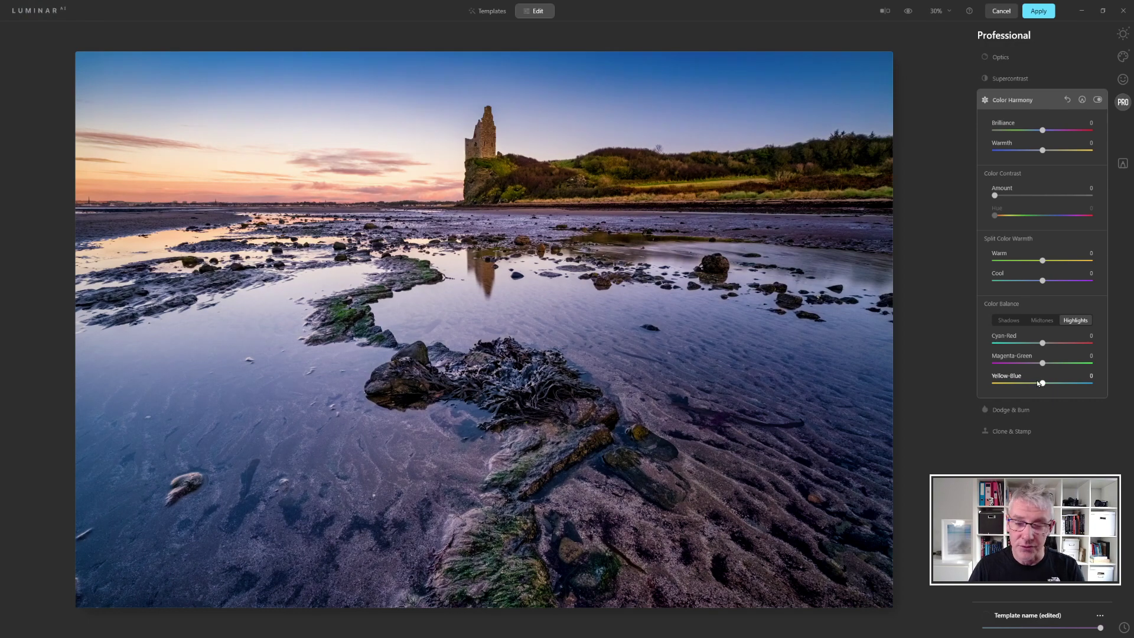
{"action": "double_click", "coordinate": [1038, 384]}
Set the Supercontrast Highlights Contrast to 10 after trying it at 100
{"action": "left_click", "coordinate": [1022, 100]}
{"action": "left_click", "coordinate": [1016, 79]}
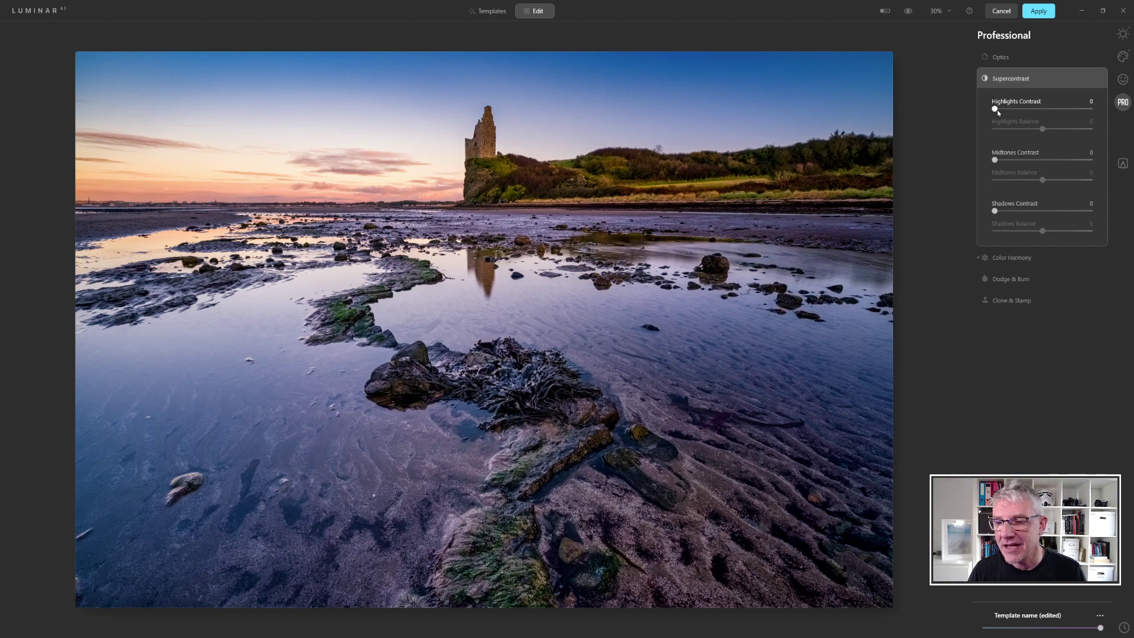
{"action": "left_click_drag", "start_coordinate": [995, 109], "coordinate": [1114, 105]}
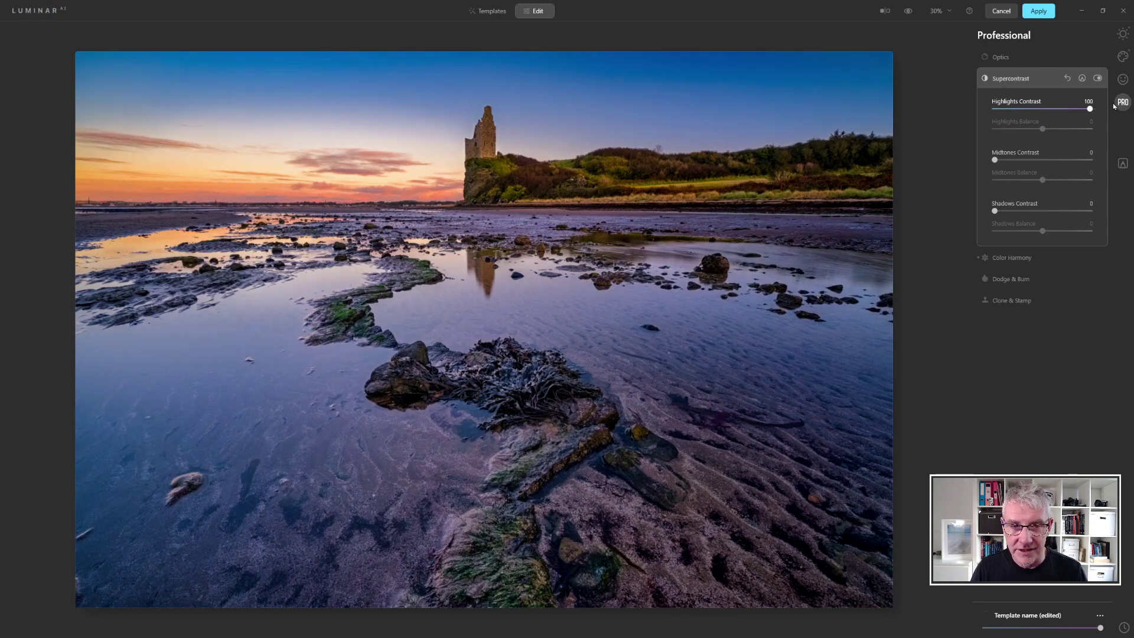
{"action": "left_click_drag", "start_coordinate": [1114, 105], "coordinate": [1007, 110]}
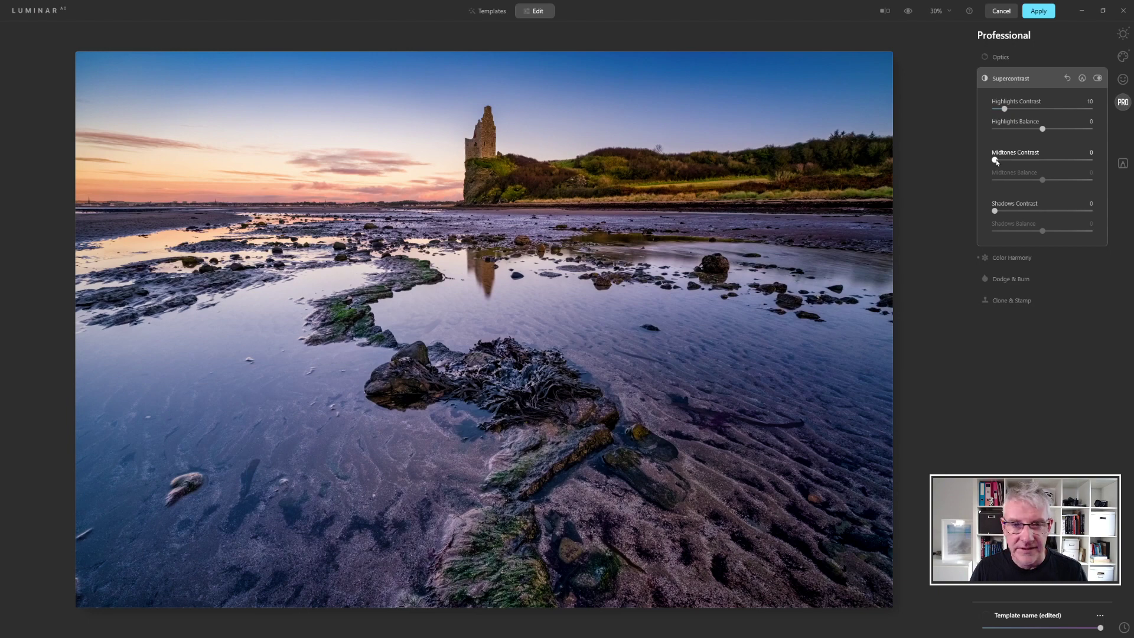
Set the Supercontrast Midtones Contrast to 11, try the Shadows Contrast and return it to 0
{"action": "left_click_drag", "start_coordinate": [996, 161], "coordinate": [1089, 160]}
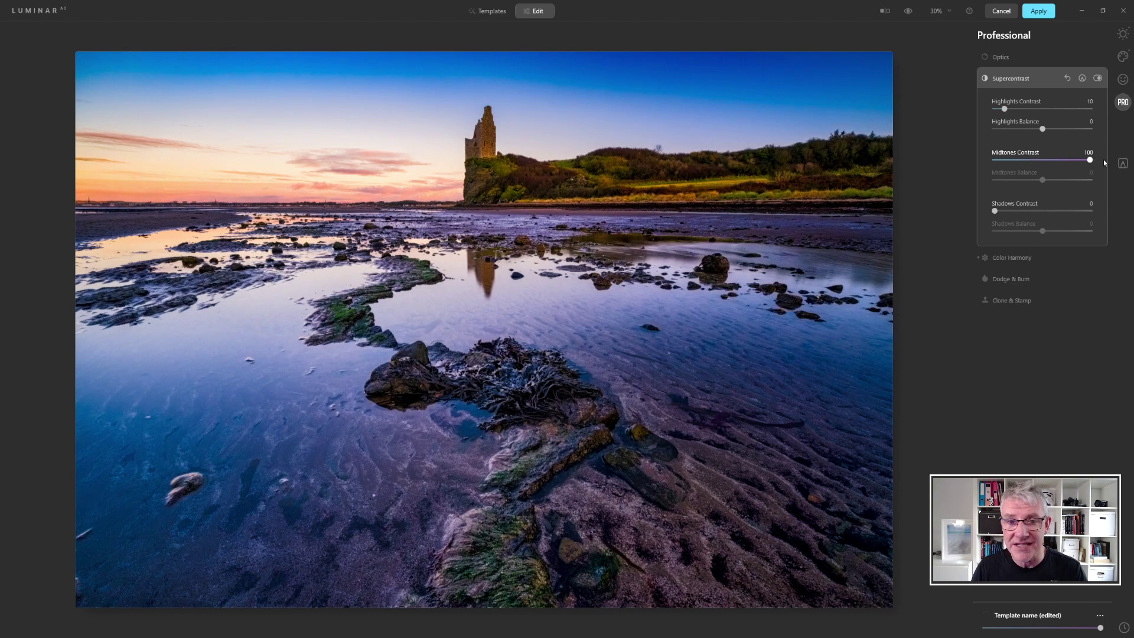
{"action": "left_click_drag", "start_coordinate": [1103, 161], "coordinate": [1007, 159]}
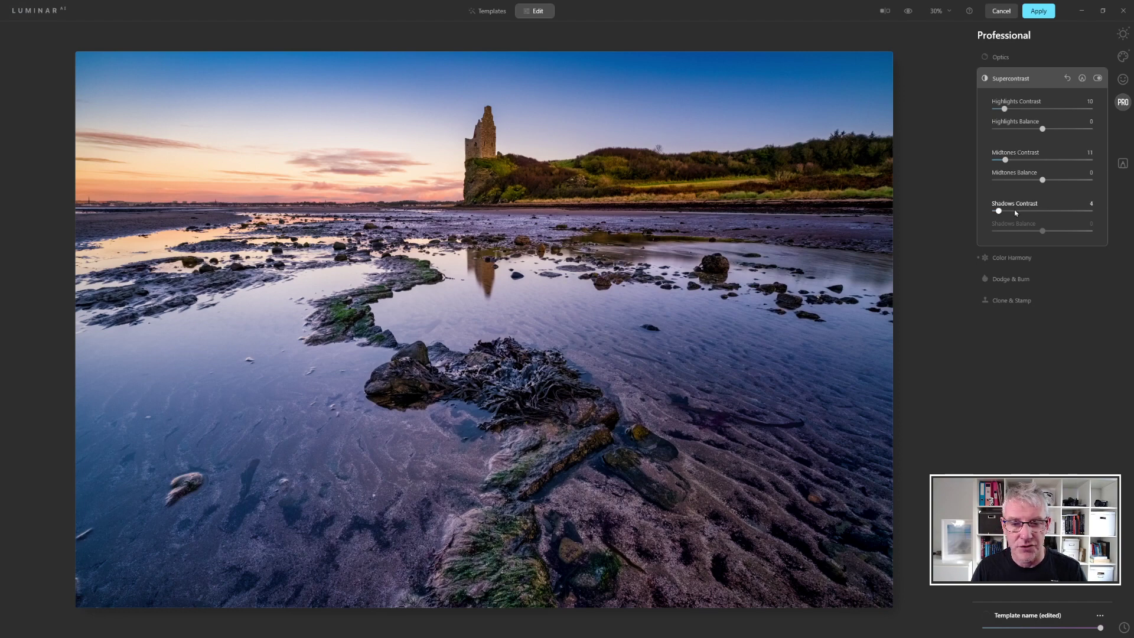
{"action": "left_click_drag", "start_coordinate": [995, 211], "coordinate": [958, 210]}
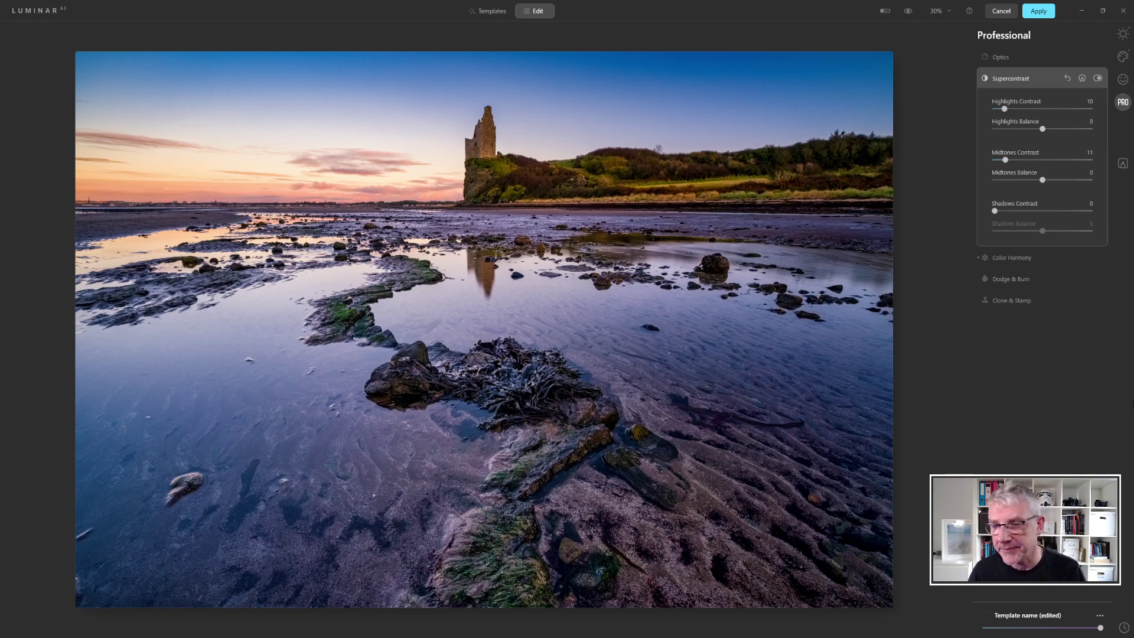
{"action": "left_click", "coordinate": [1051, 78]}
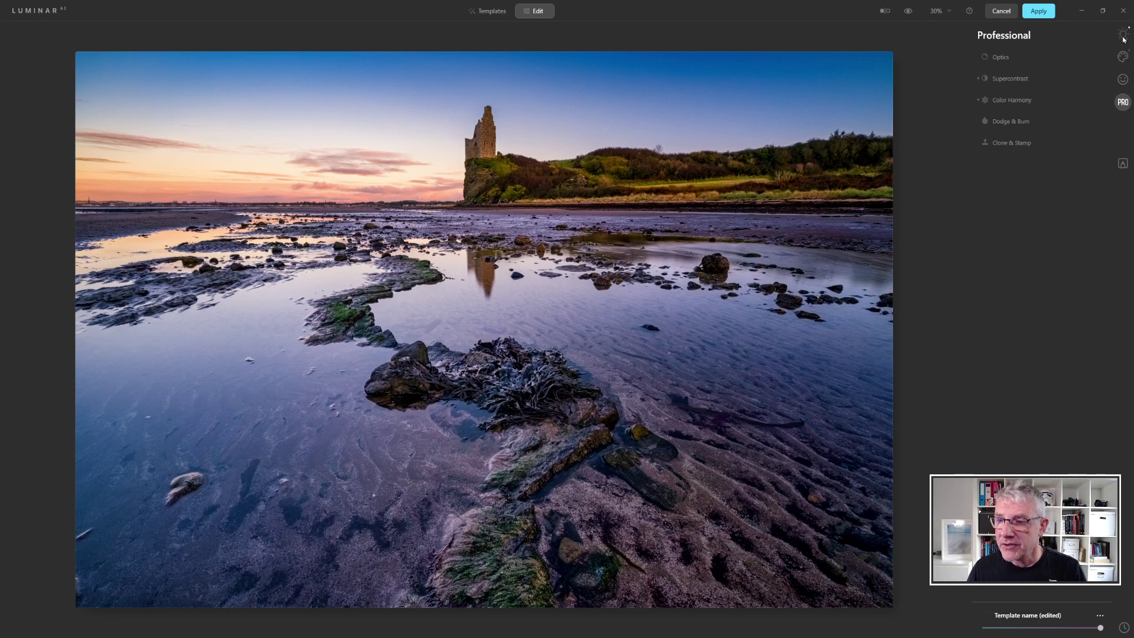
Set the Light Smart Contrast to 19 after trying it at 12 and resetting it
{"action": "left_click", "coordinate": [1123, 34]}
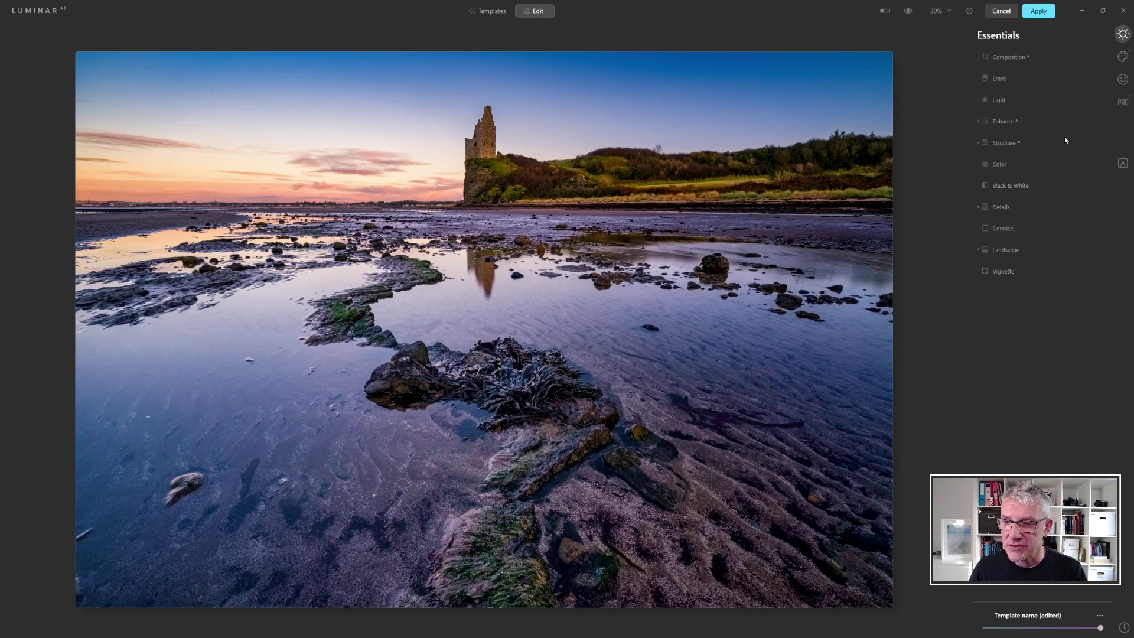
{"action": "left_click", "coordinate": [999, 100]}
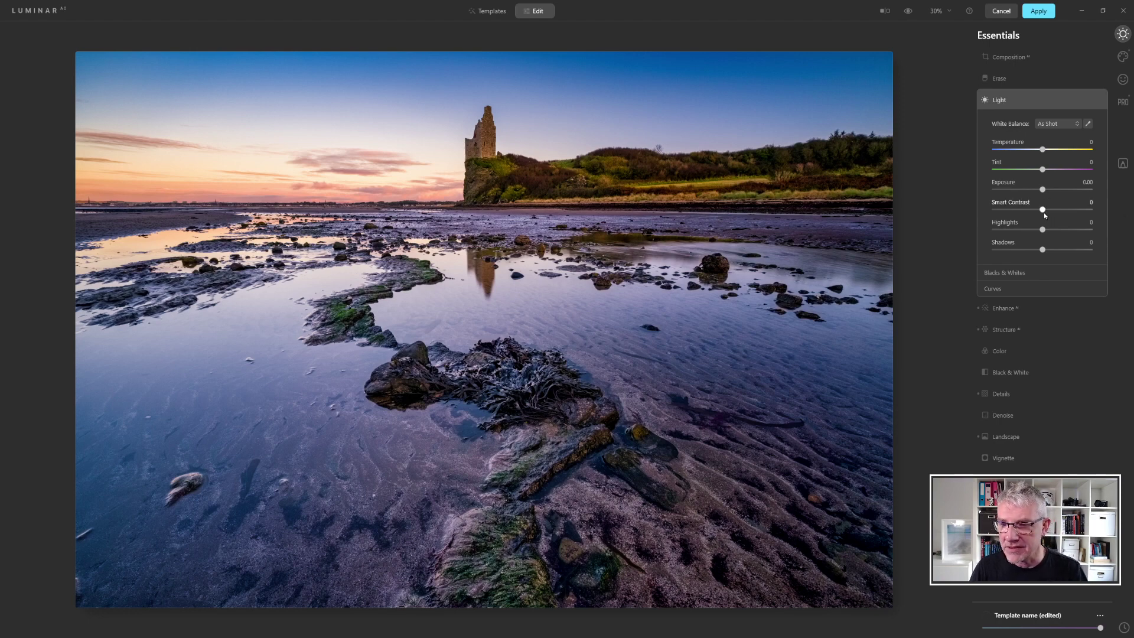
{"action": "left_click_drag", "start_coordinate": [1043, 211], "coordinate": [1049, 212]}
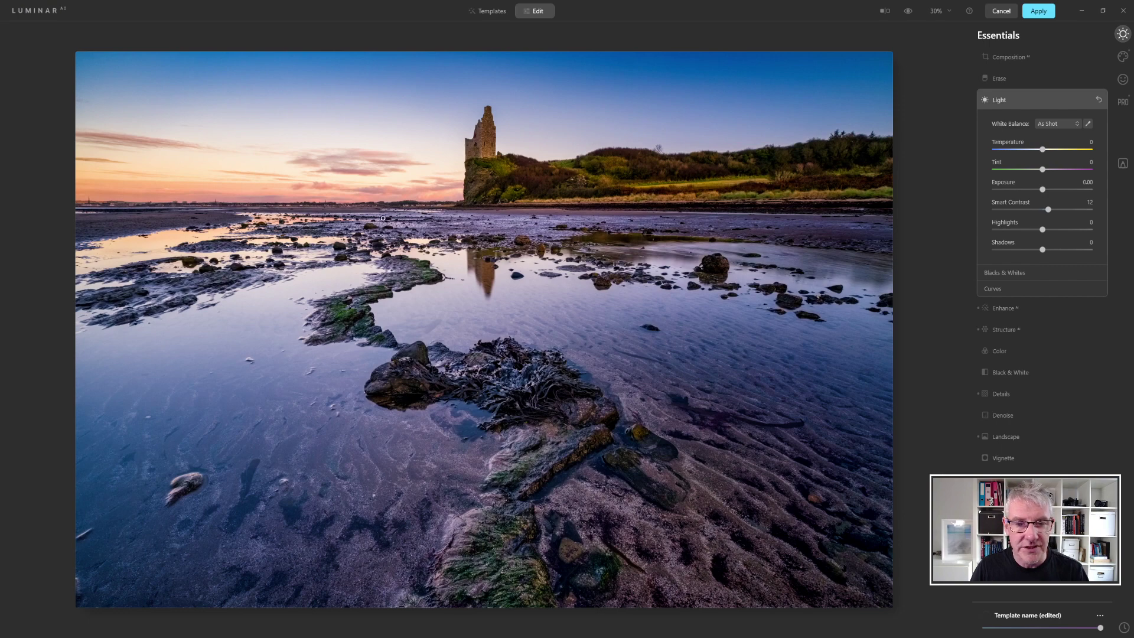
{"action": "left_click", "coordinate": [1099, 101]}
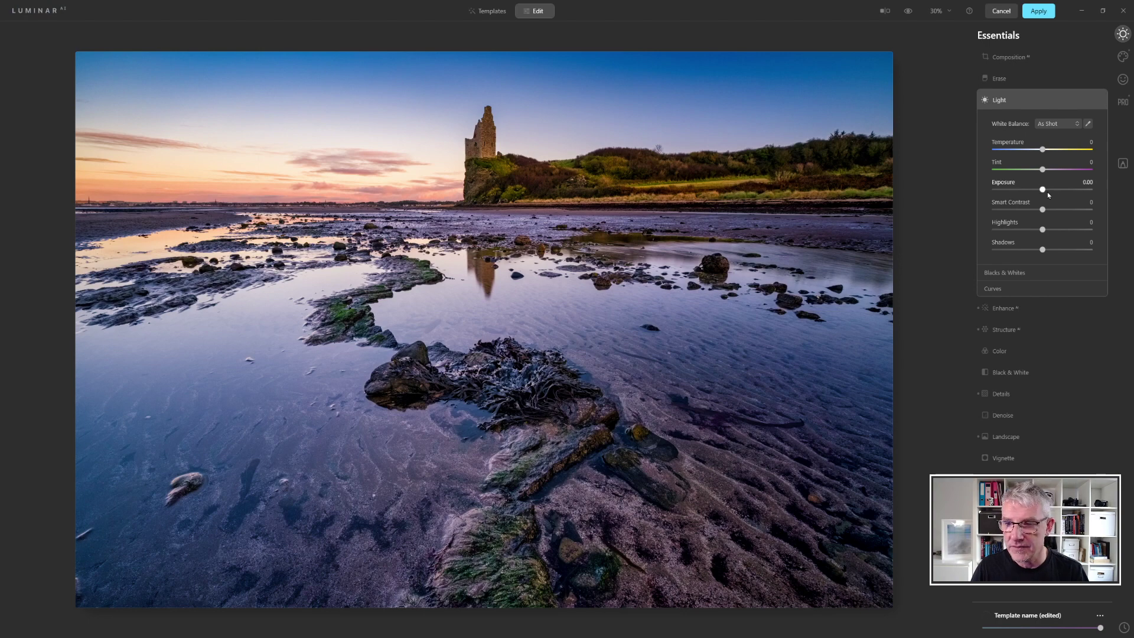
{"action": "left_click_drag", "start_coordinate": [1042, 210], "coordinate": [1052, 211]}
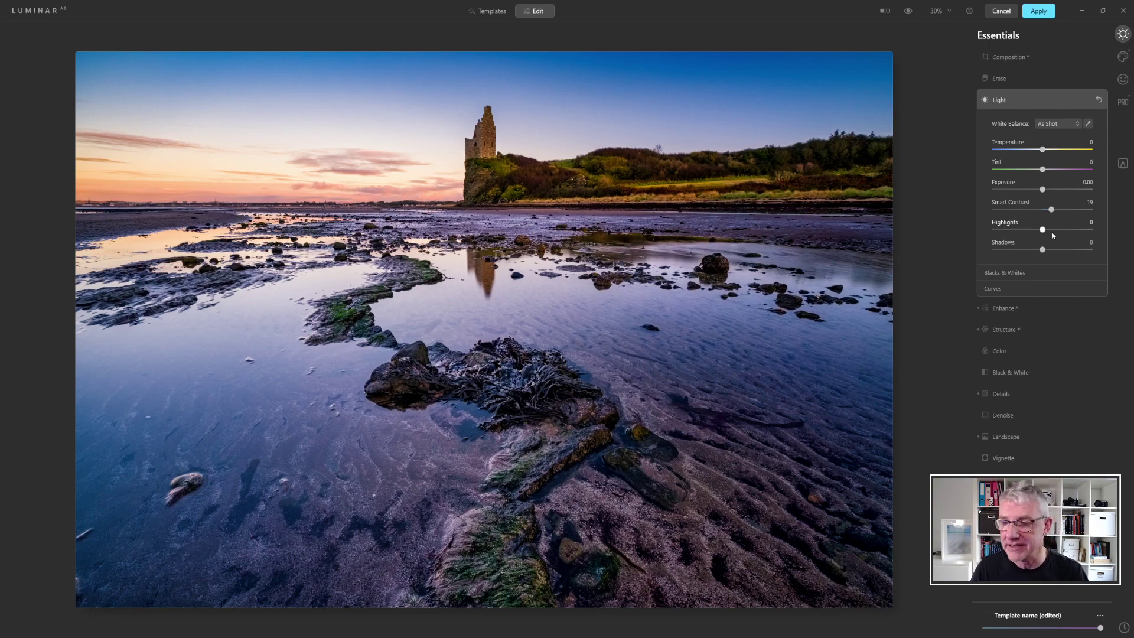
Set the Light Highlights to -27 after trying them at -89 and returning them to 0
{"action": "left_click_drag", "start_coordinate": [1042, 230], "coordinate": [1000, 234]}
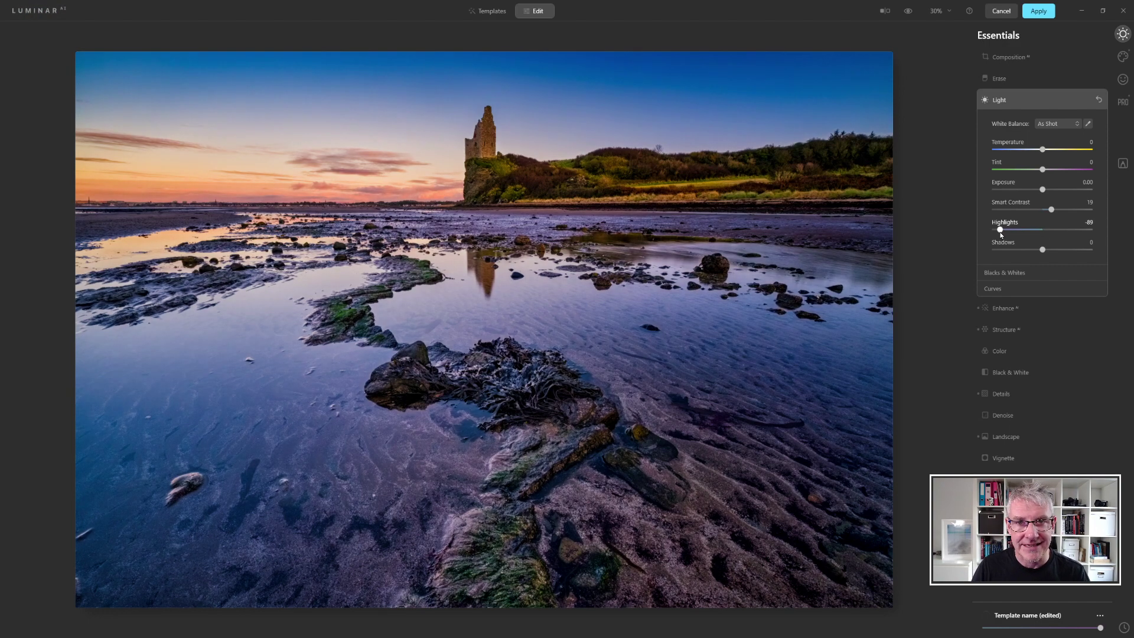
{"action": "left_click_drag", "start_coordinate": [1001, 234], "coordinate": [1041, 233]}
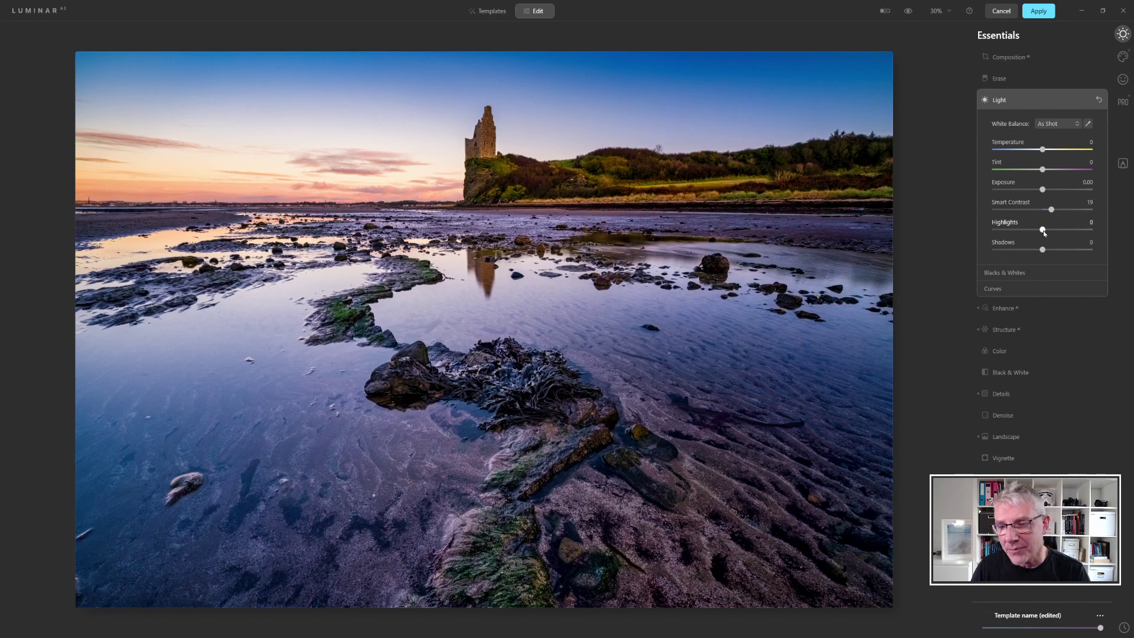
{"action": "left_click_drag", "start_coordinate": [1042, 230], "coordinate": [1032, 234]}
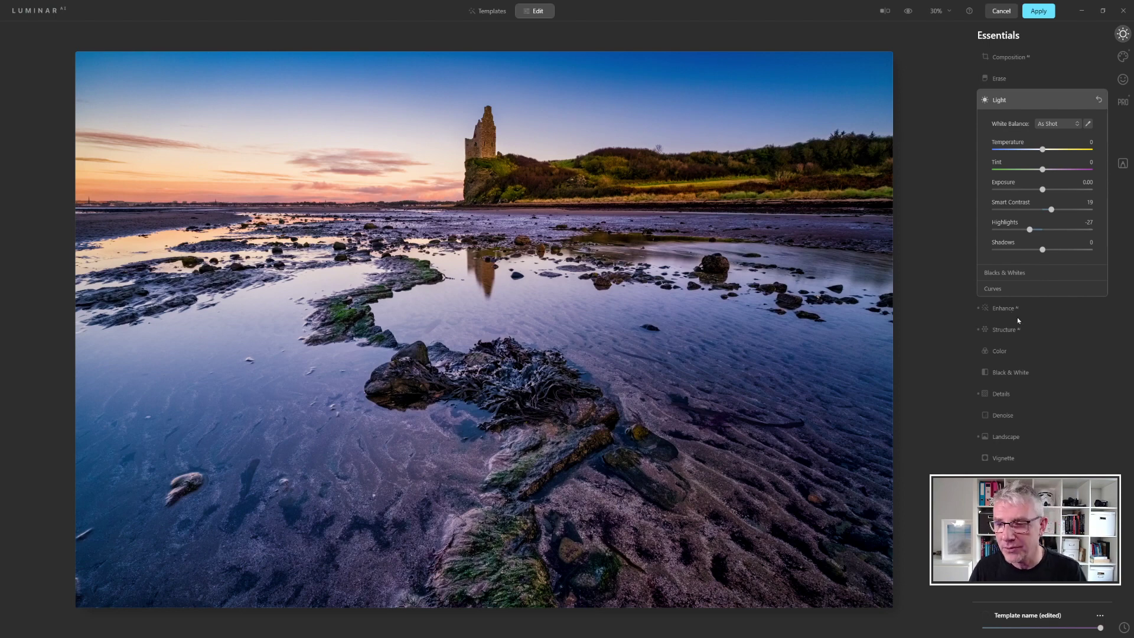
Try the Light Shadows at 44 and return them to 0, and set the Exposure to -0.51 after trying 0.28
{"action": "left_click_drag", "start_coordinate": [1043, 251], "coordinate": [1063, 271]}
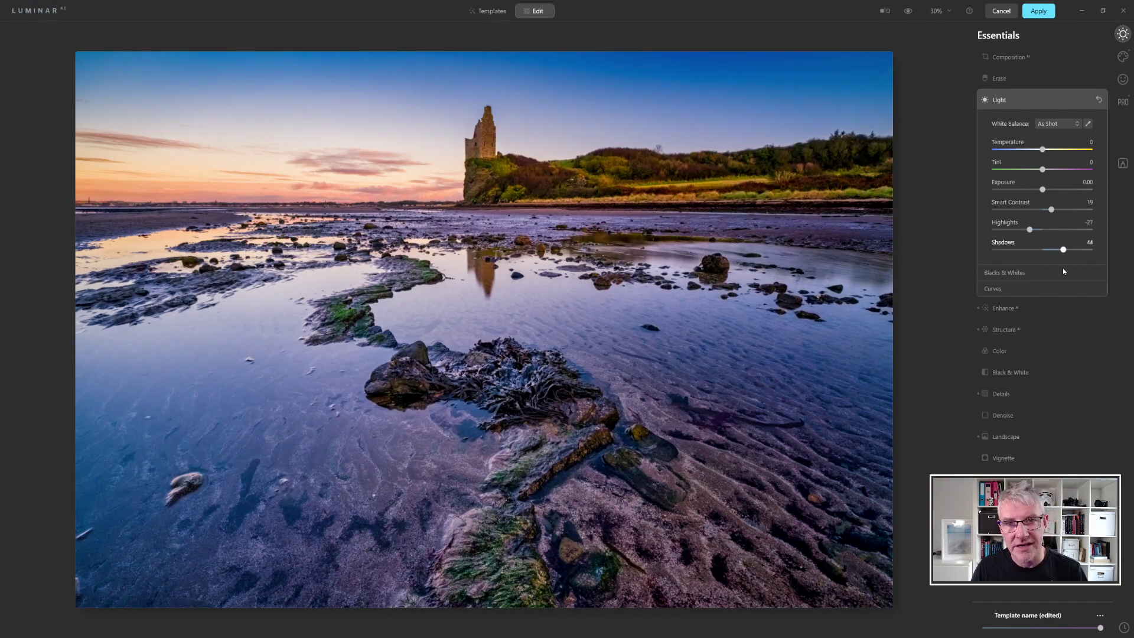
{"action": "left_click_drag", "start_coordinate": [1063, 271], "coordinate": [1041, 250]}
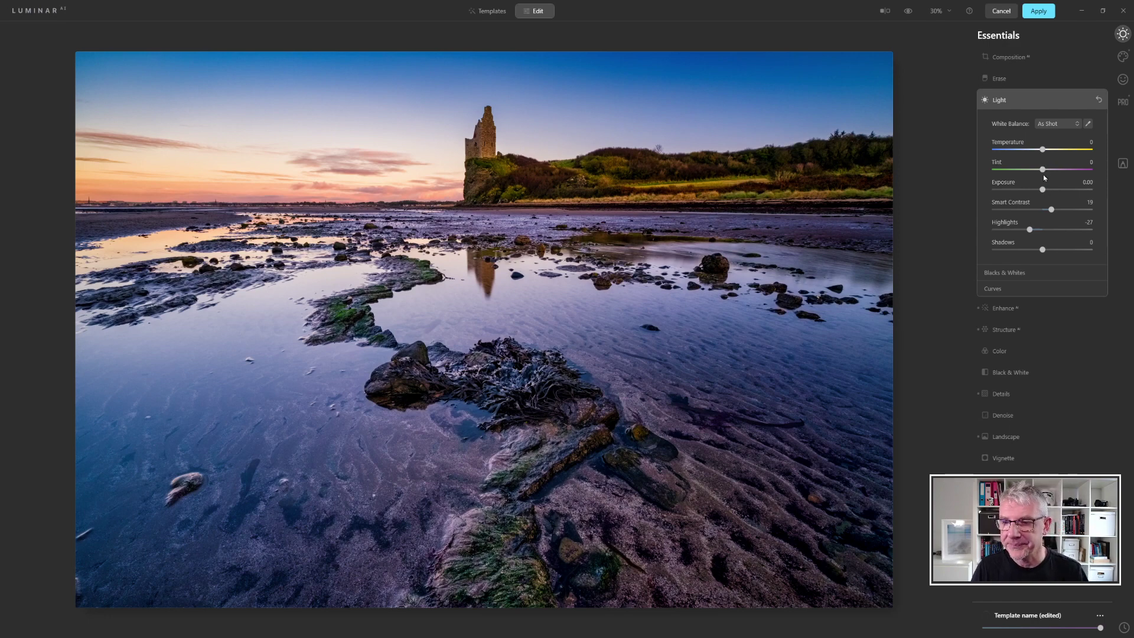
{"action": "left_click_drag", "start_coordinate": [1043, 193], "coordinate": [1046, 194]}
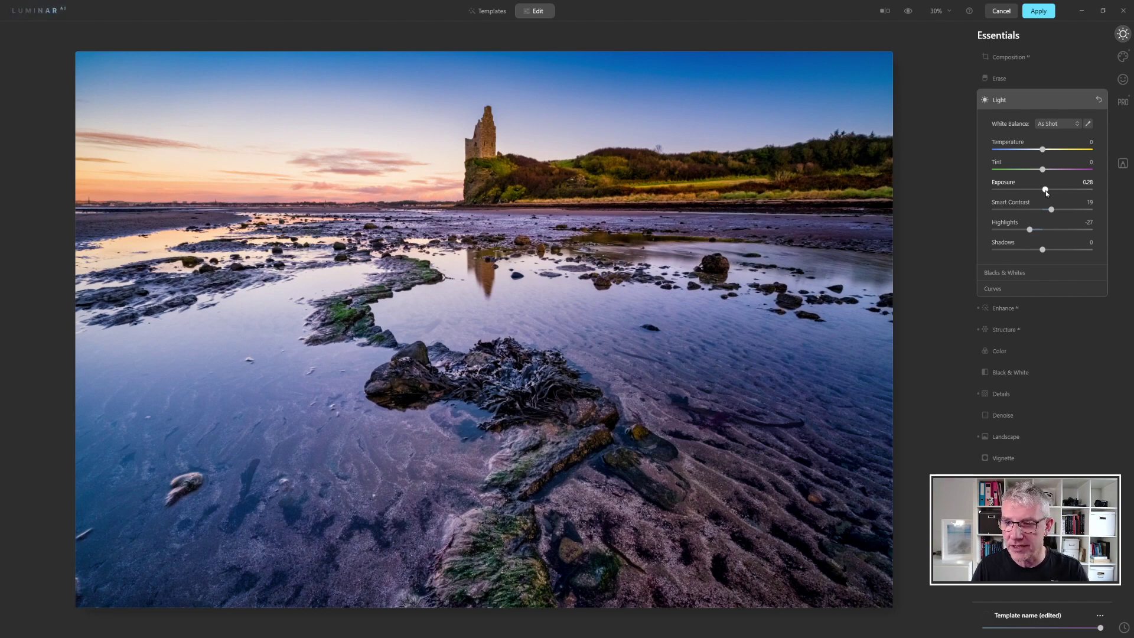
{"action": "left_click_drag", "start_coordinate": [1046, 193], "coordinate": [1038, 190]}
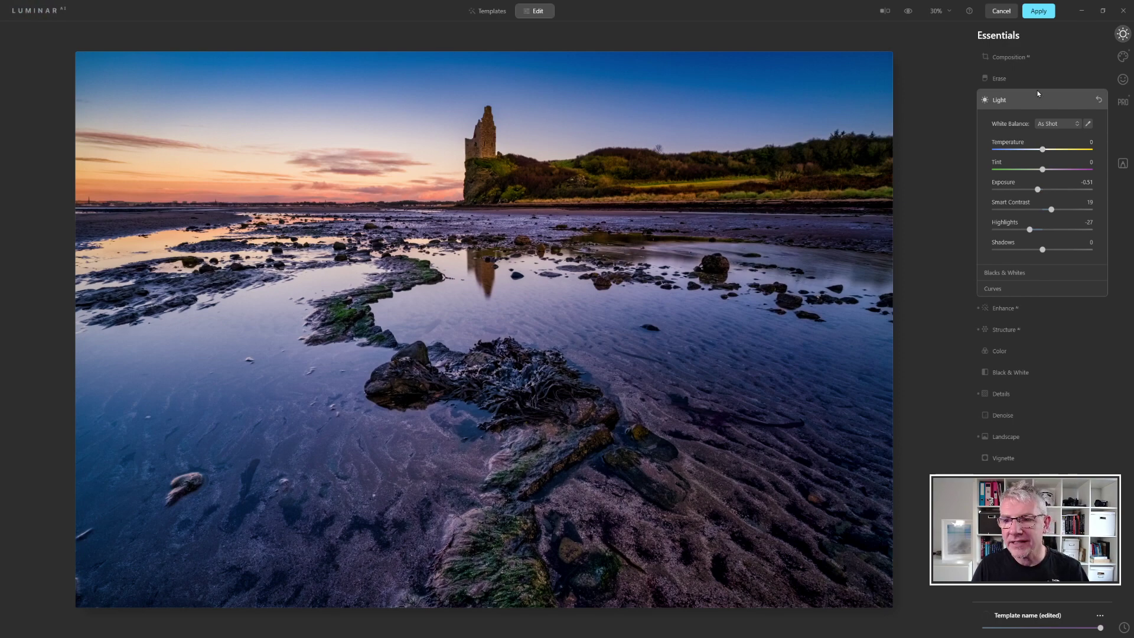
Compare the original and edited photo with the before/after split, sweeping the divider across the image, and close the comparison
{"action": "left_click", "coordinate": [885, 12]}
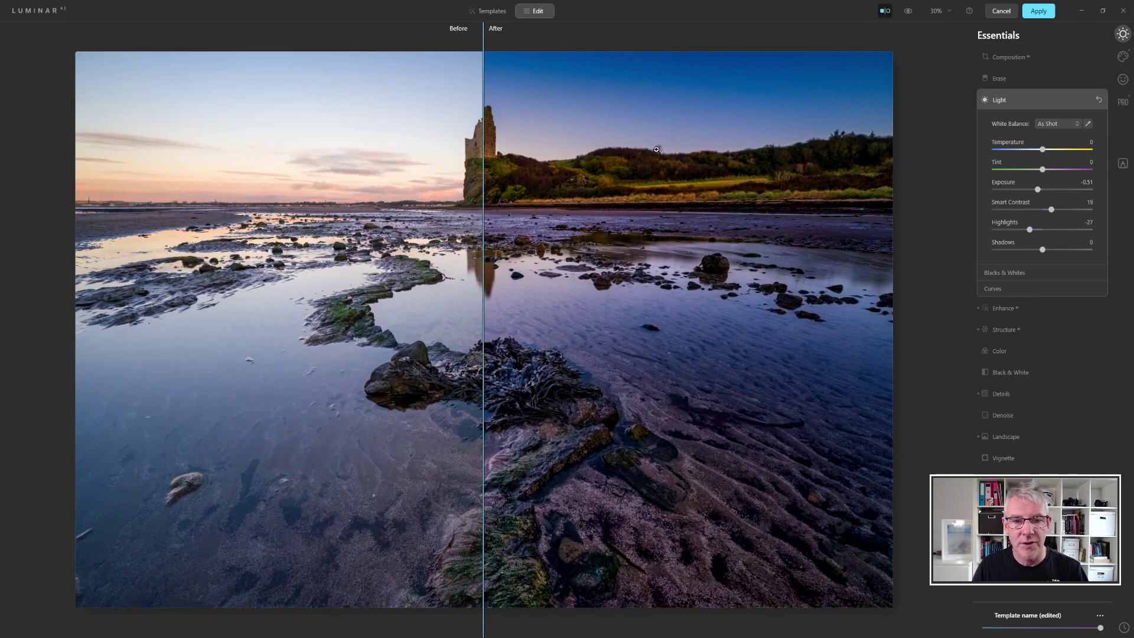
{"action": "left_click_drag", "start_coordinate": [484, 289], "coordinate": [44, 326]}
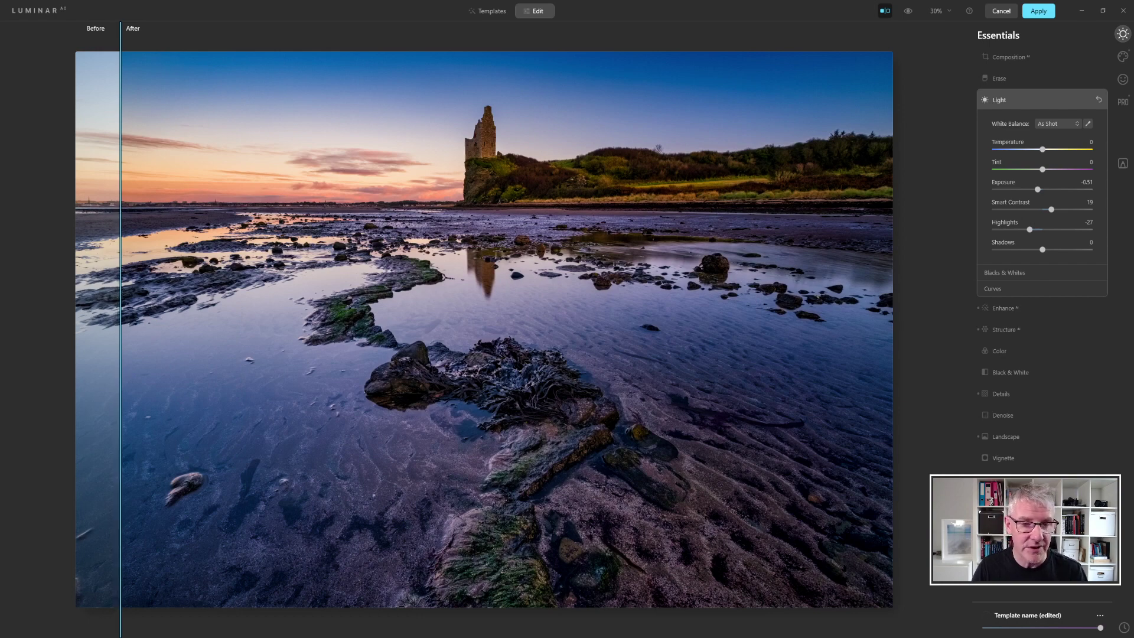
{"action": "left_click_drag", "start_coordinate": [119, 384], "coordinate": [3, 337]}
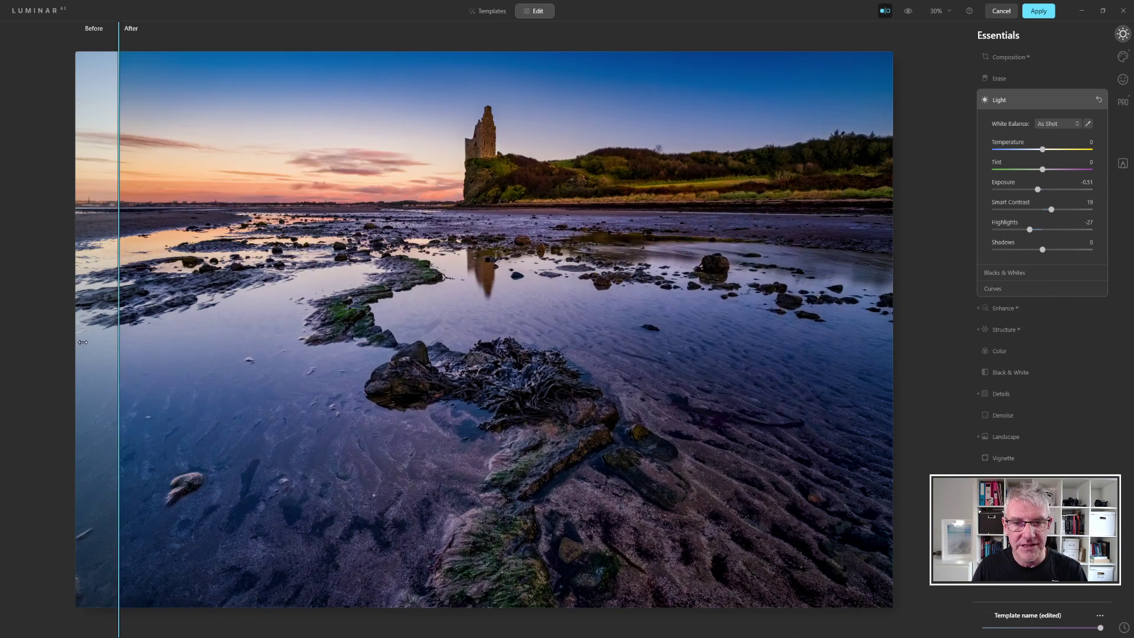
{"action": "left_click_drag", "start_coordinate": [82, 342], "coordinate": [571, 347]}
{"action": "left_click", "coordinate": [885, 11]}
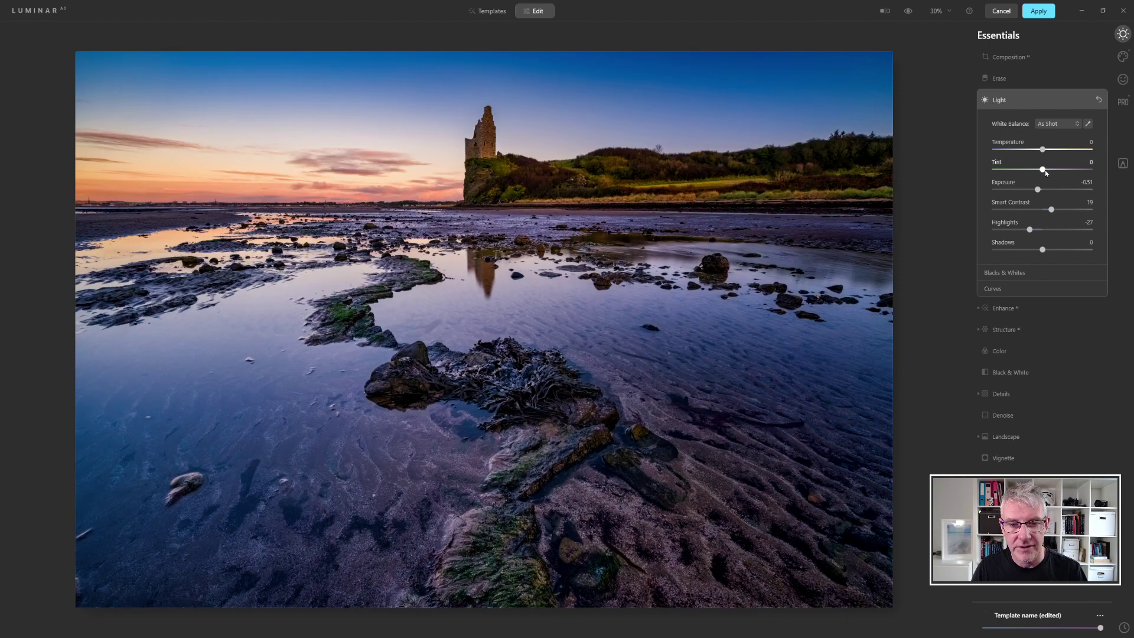
Set the Light Tint to -1 after trying it at -19, and set the Temperature to 6
{"action": "left_click_drag", "start_coordinate": [1044, 171], "coordinate": [1036, 171]}
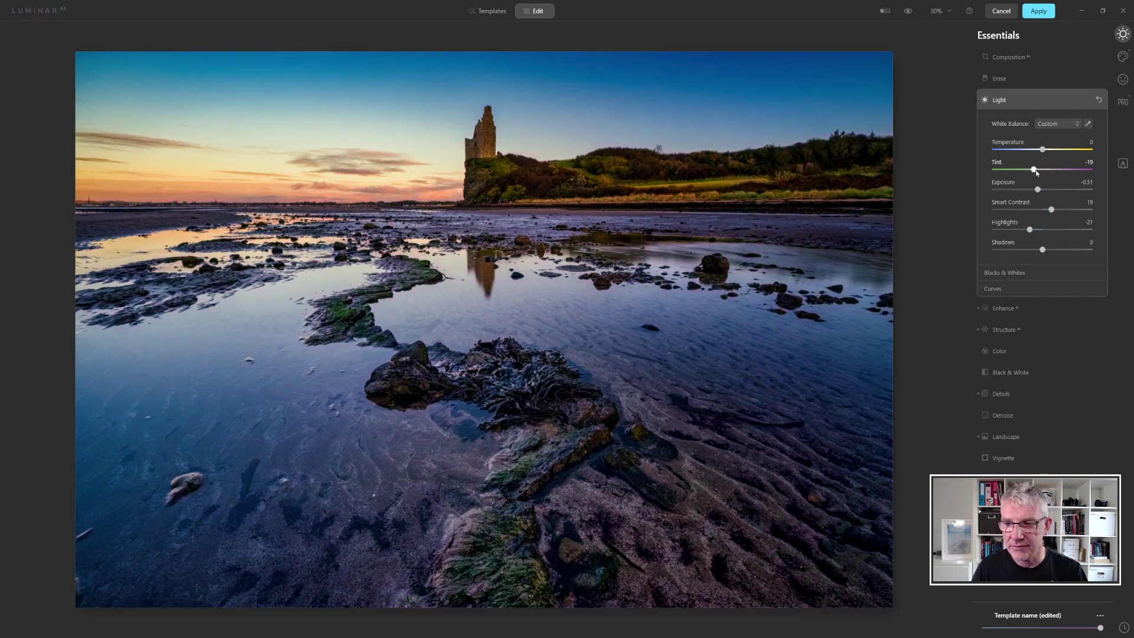
{"action": "double_click", "coordinate": [1035, 171]}
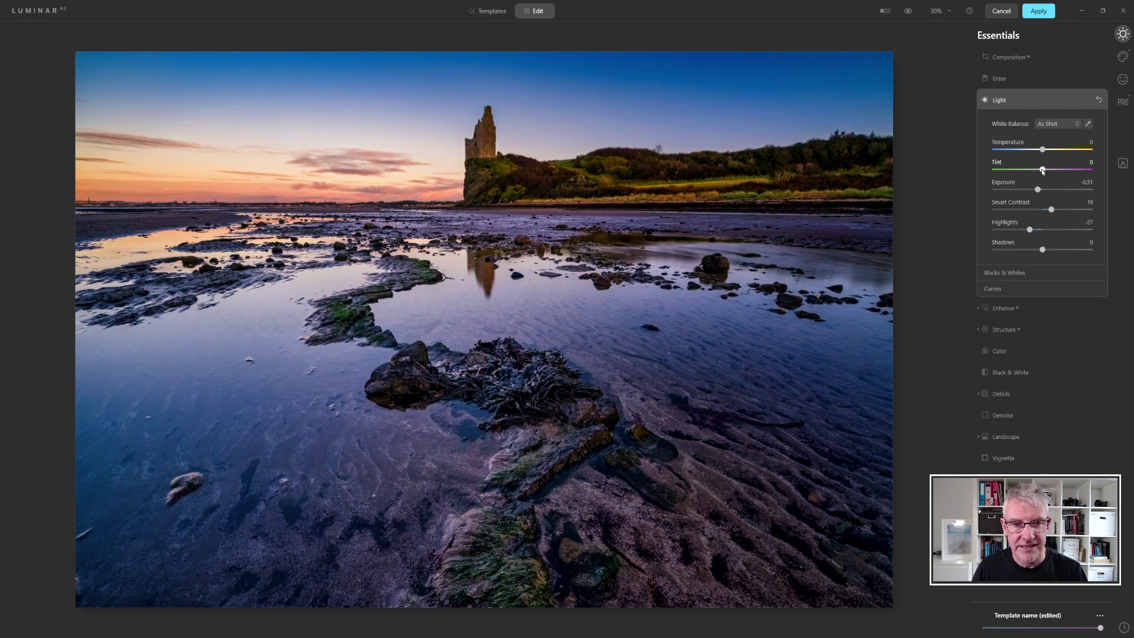
{"action": "left_click_drag", "start_coordinate": [1043, 171], "coordinate": [1042, 171]}
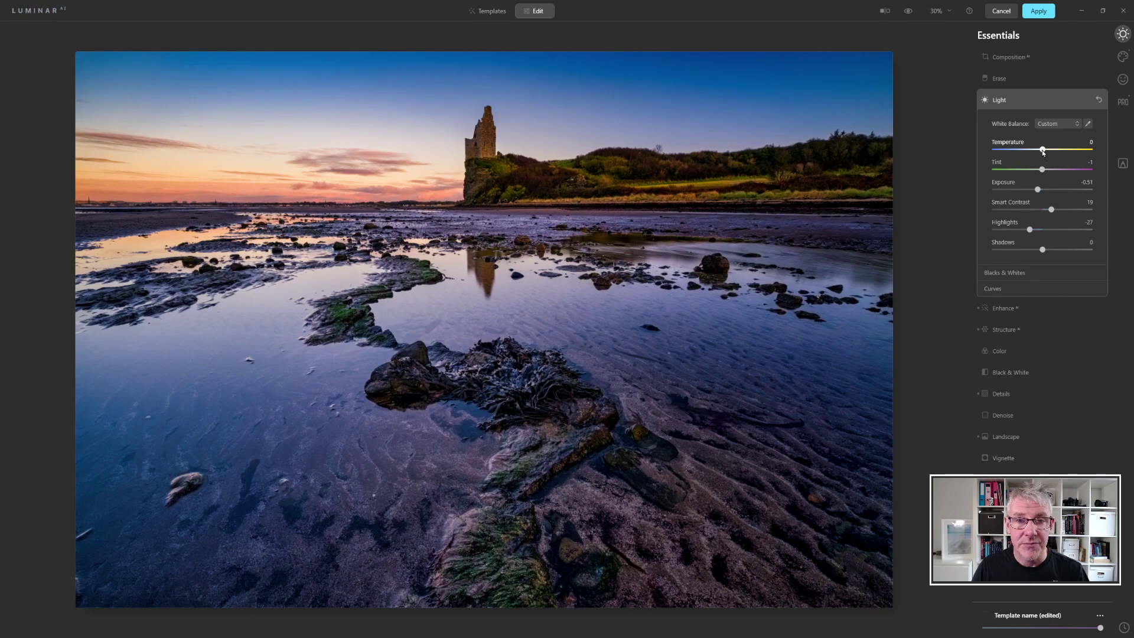
{"action": "left_click_drag", "start_coordinate": [1043, 151], "coordinate": [1047, 151]}
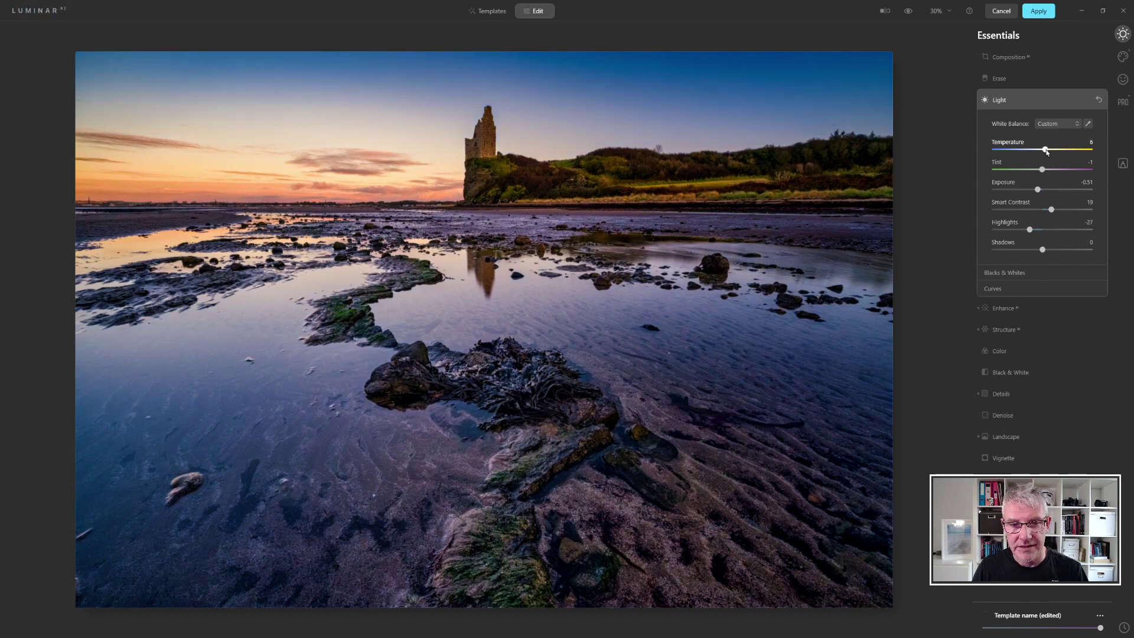
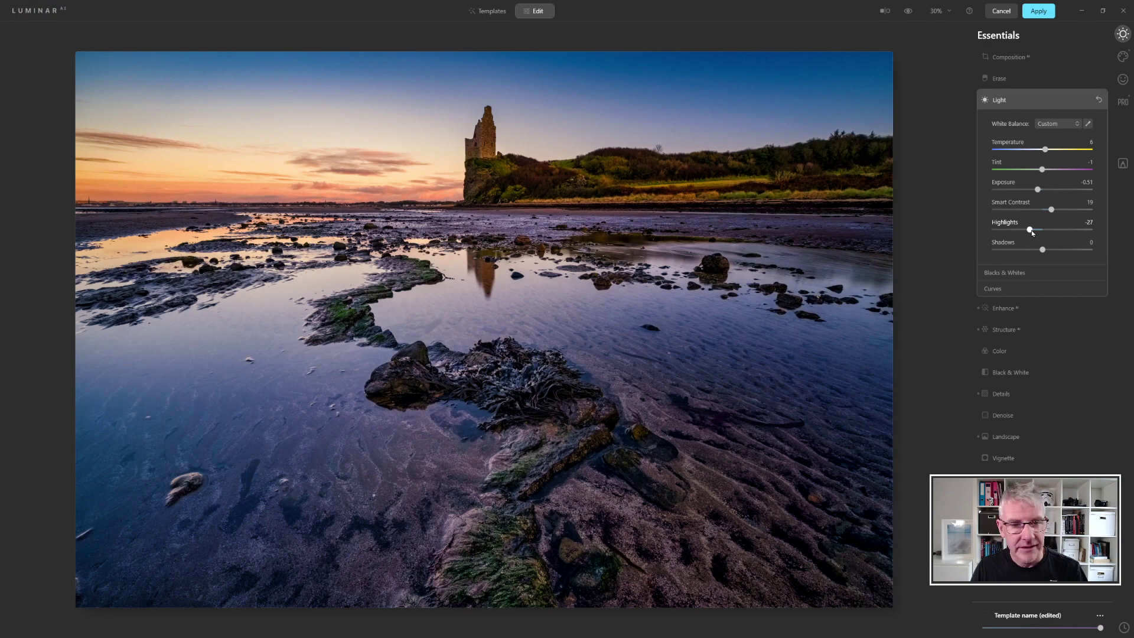
{"action": "left_click_drag", "start_coordinate": [1032, 233], "coordinate": [1031, 233]}
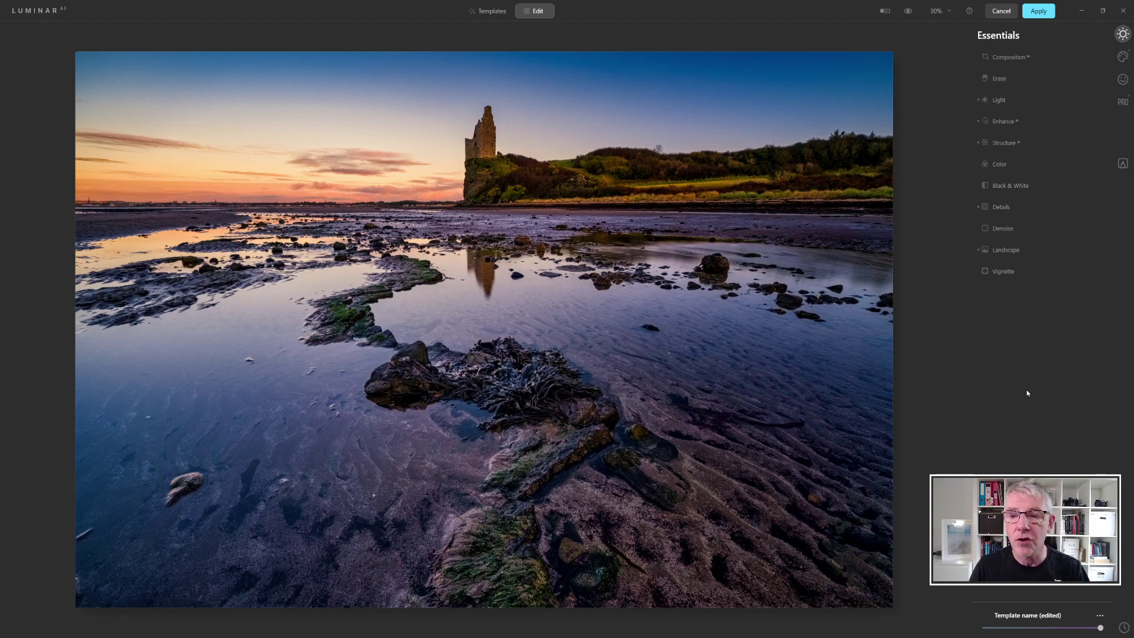
Set the Blue saturation to -42 in the HSL controls of the Color tool
{"action": "left_click", "coordinate": [994, 165]}
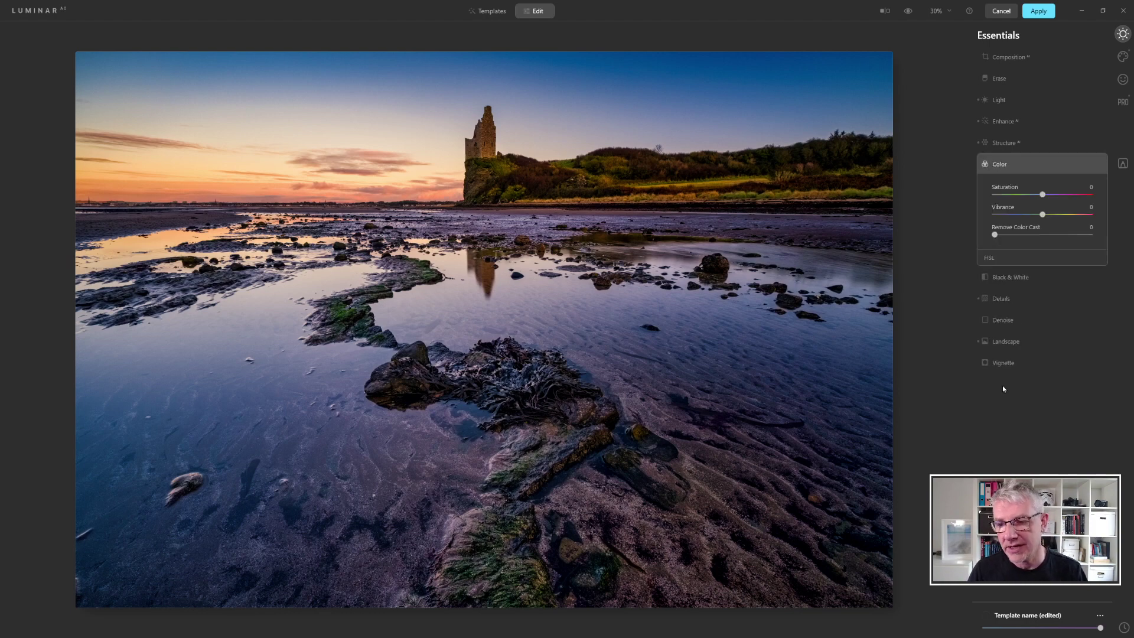
{"action": "left_click", "coordinate": [1009, 258]}
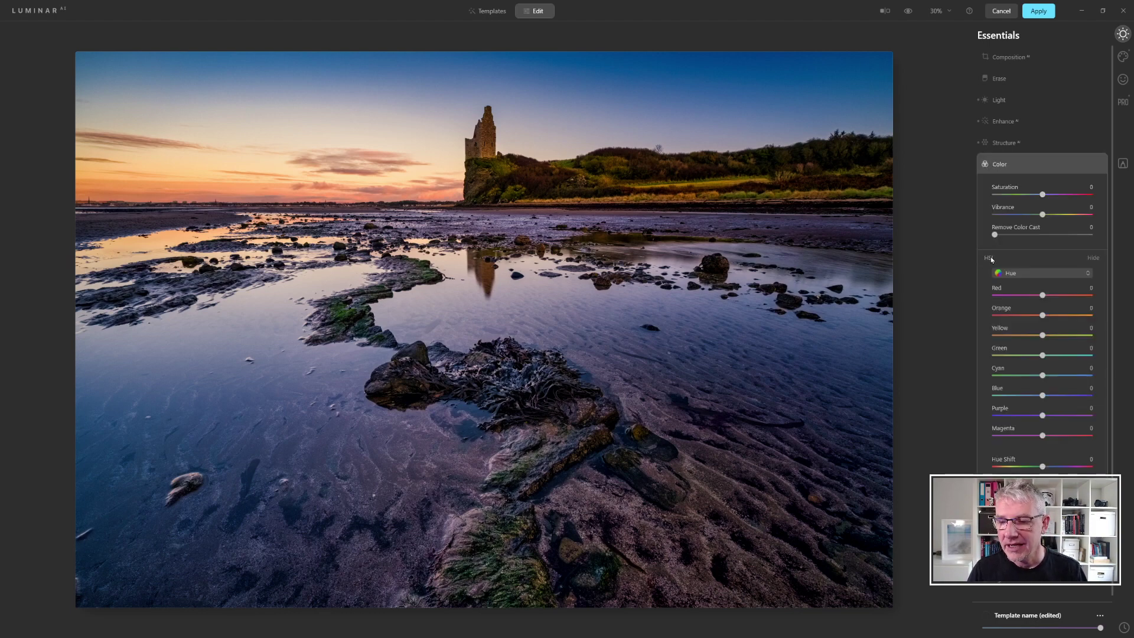
{"action": "left_click", "coordinate": [1033, 275]}
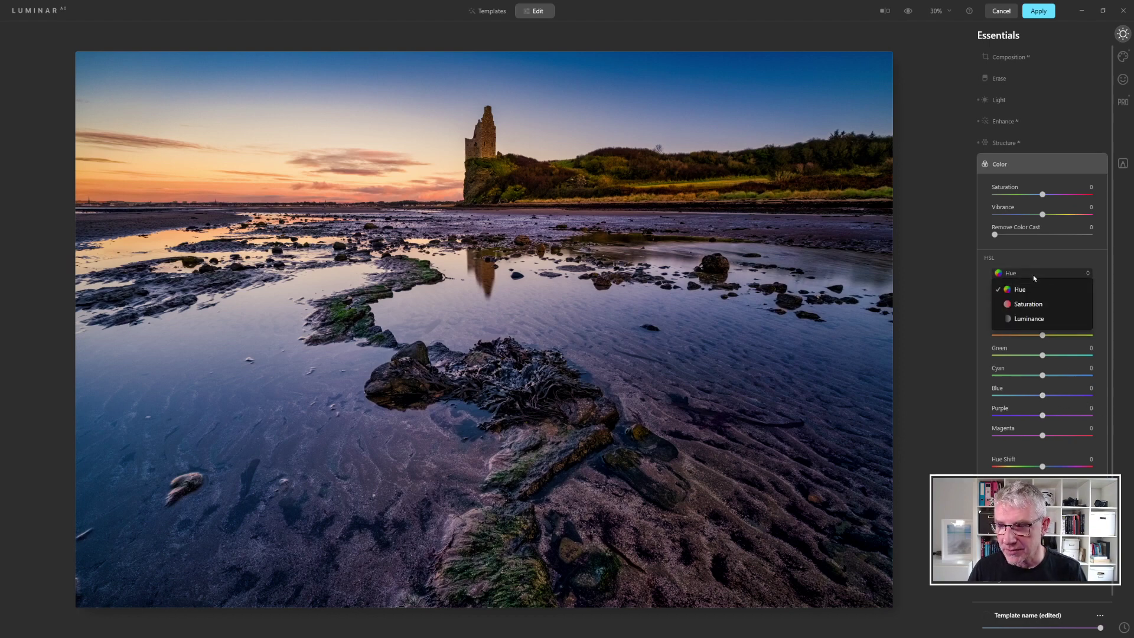
{"action": "left_click", "coordinate": [1042, 306]}
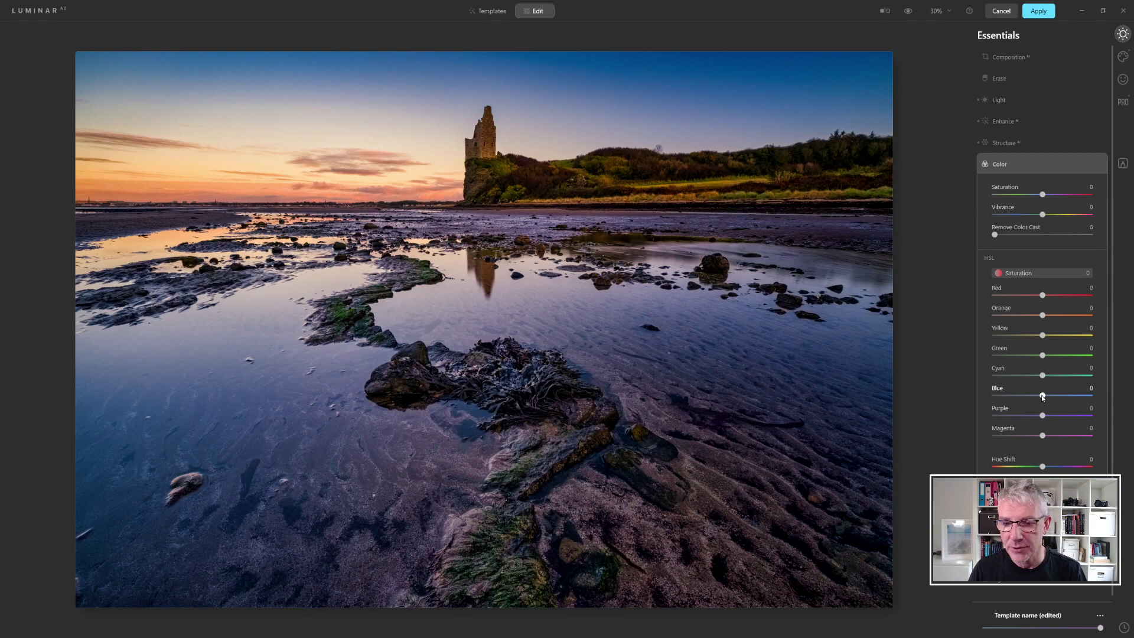
{"action": "left_click_drag", "start_coordinate": [1043, 397], "coordinate": [1023, 396]}
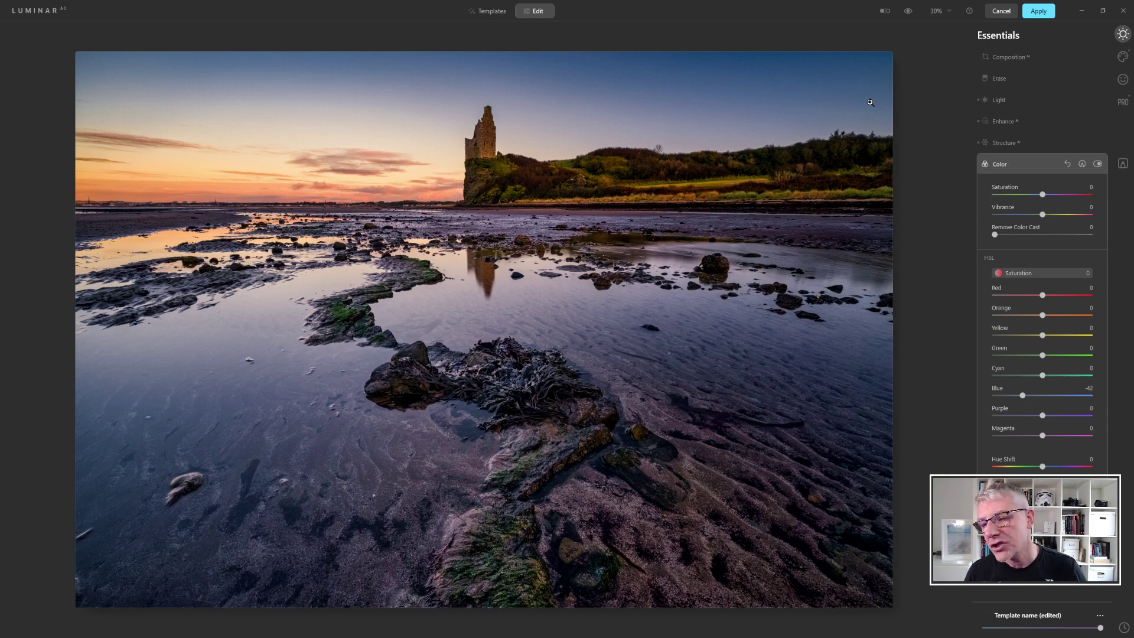
Limit the Color adjustment to the sky with a gradient mask centred near the tower, trying a steep tilt and returning it to nearly horizontal
{"action": "left_click", "coordinate": [1083, 165]}
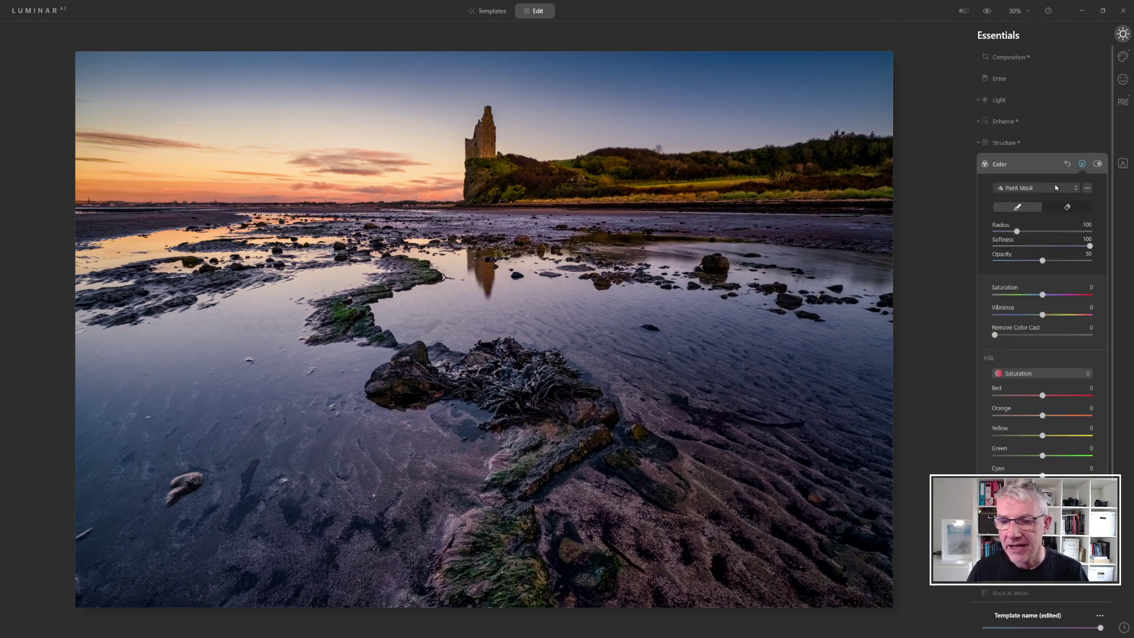
{"action": "left_click", "coordinate": [1071, 192]}
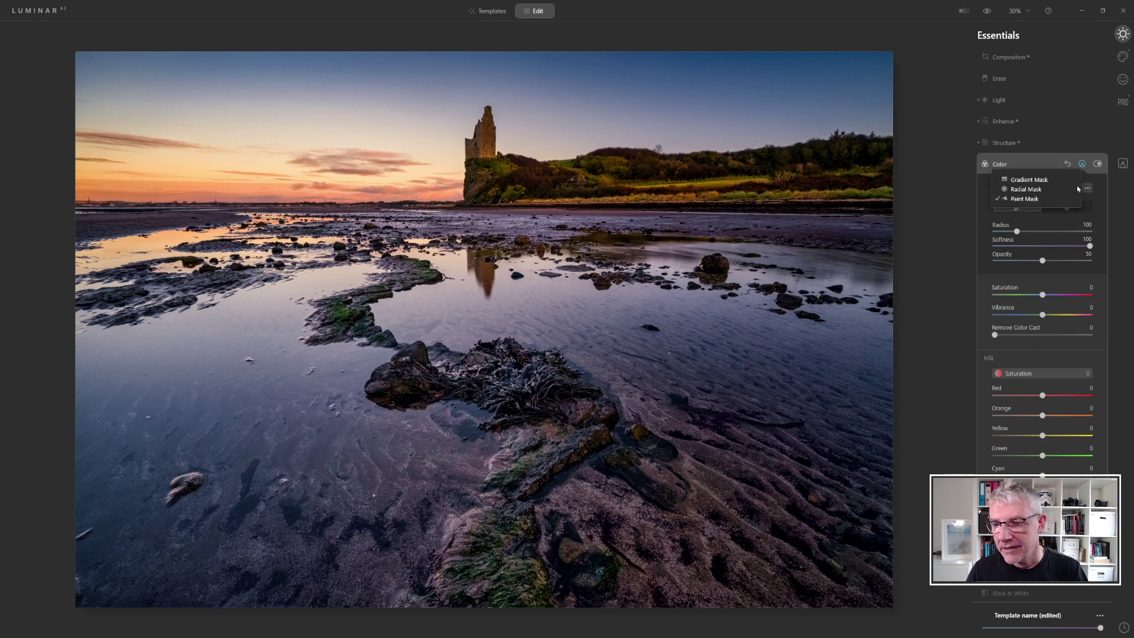
{"action": "left_click", "coordinate": [1039, 182]}
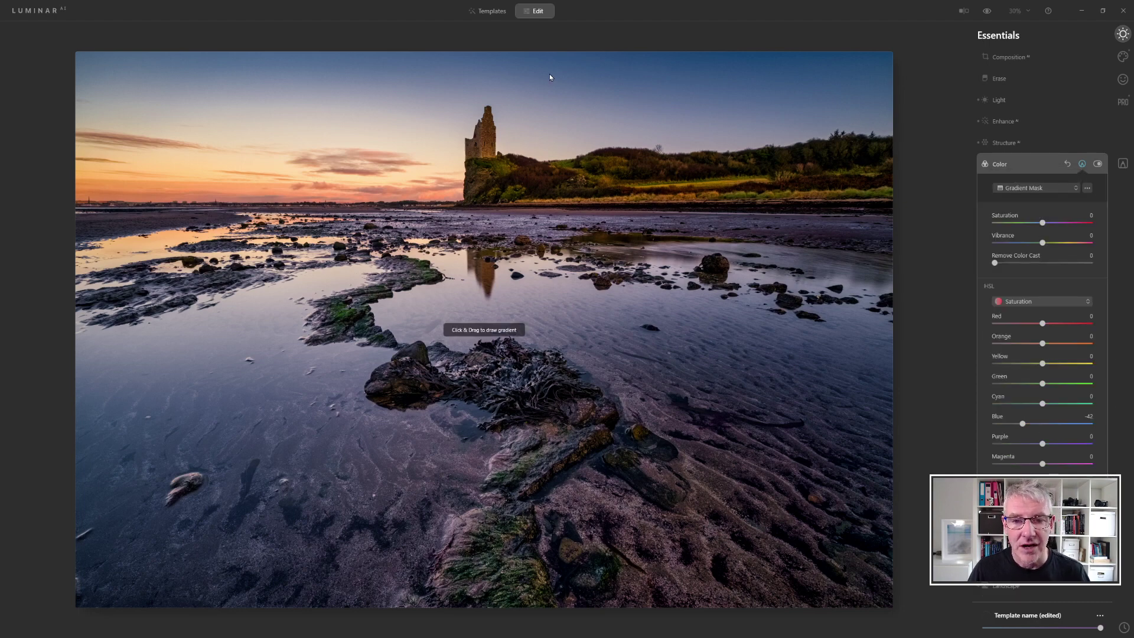
{"action": "left_click_drag", "start_coordinate": [555, 97], "coordinate": [552, 161]}
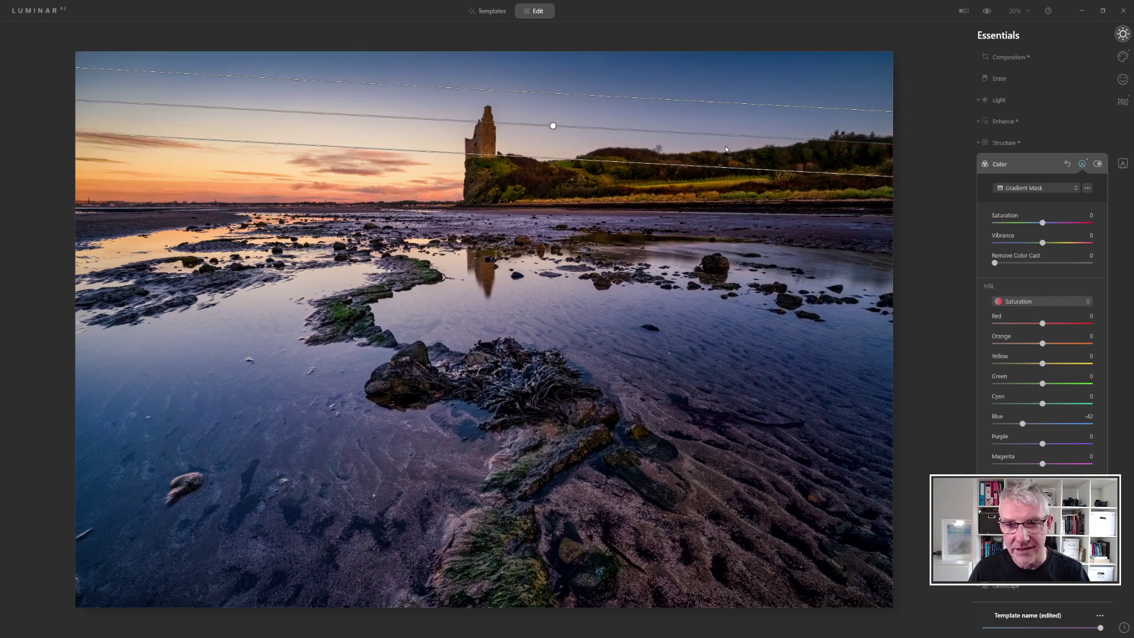
{"action": "left_click_drag", "start_coordinate": [732, 130], "coordinate": [727, 51]}
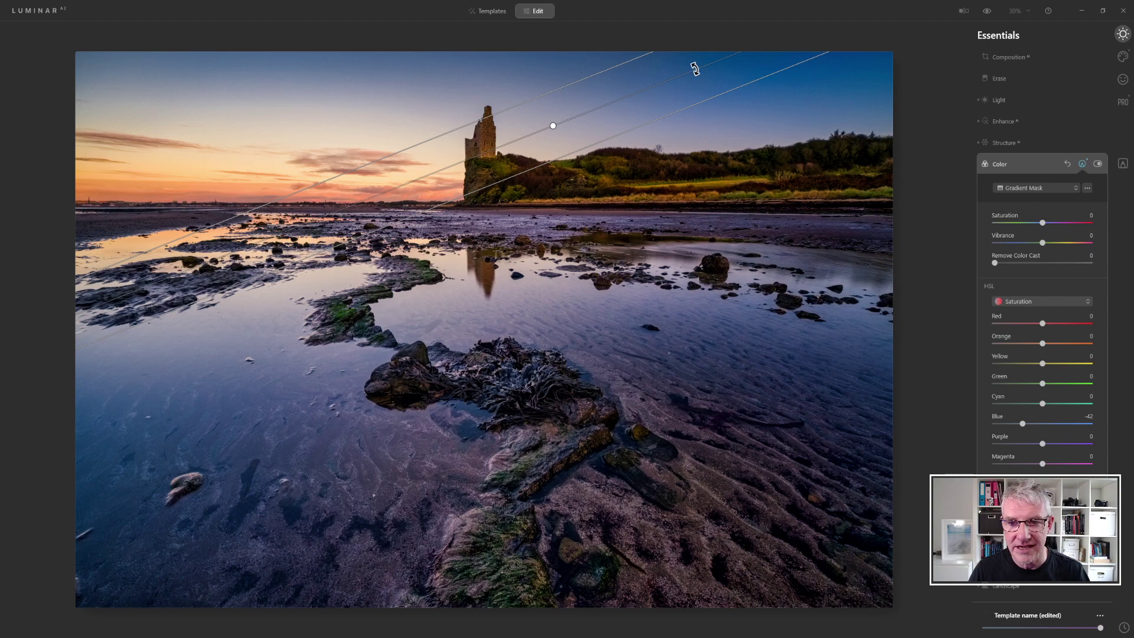
{"action": "left_click_drag", "start_coordinate": [691, 65], "coordinate": [708, 132]}
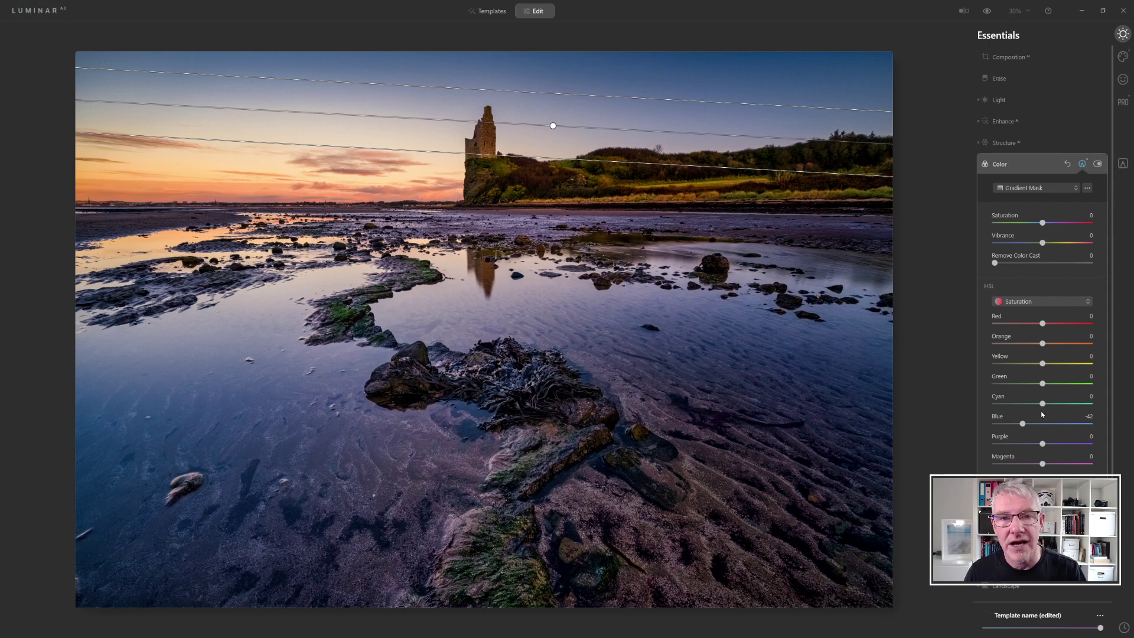
{"action": "left_click", "coordinate": [1081, 166]}
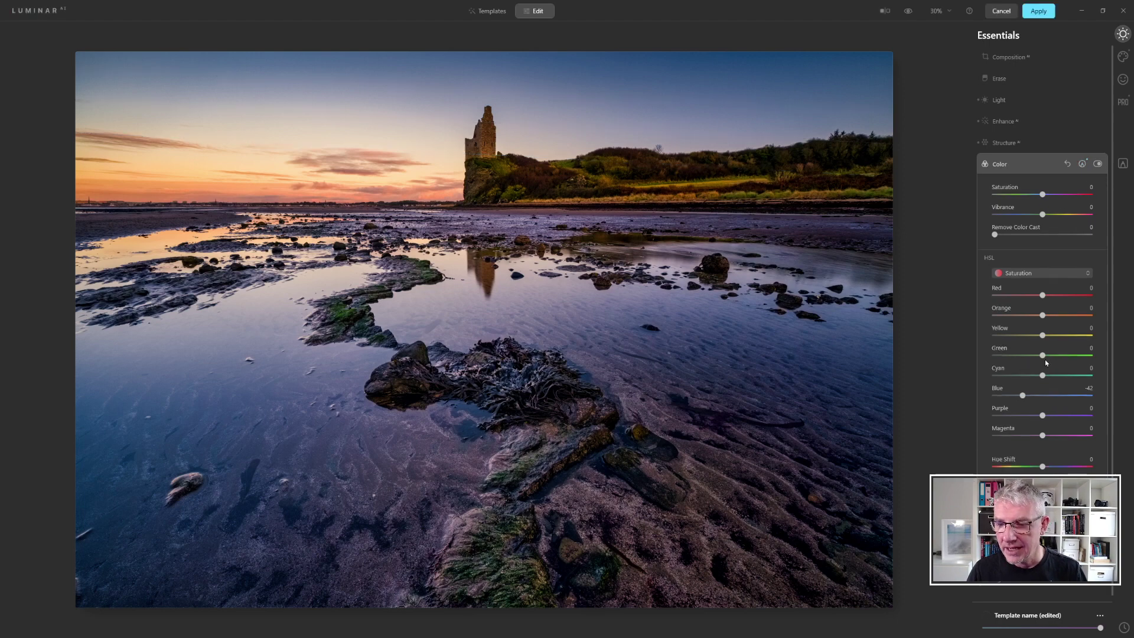
{"action": "mouse_move", "coordinate": [1022, 395]}
{"action": "left_mouse_down"}
{"action": "mouse_move", "coordinate": [1011, 395]}
{"action": "mouse_move", "coordinate": [1043, 396]}
{"action": "mouse_move", "coordinate": [1024, 406]}
{"action": "left_mouse_up"}
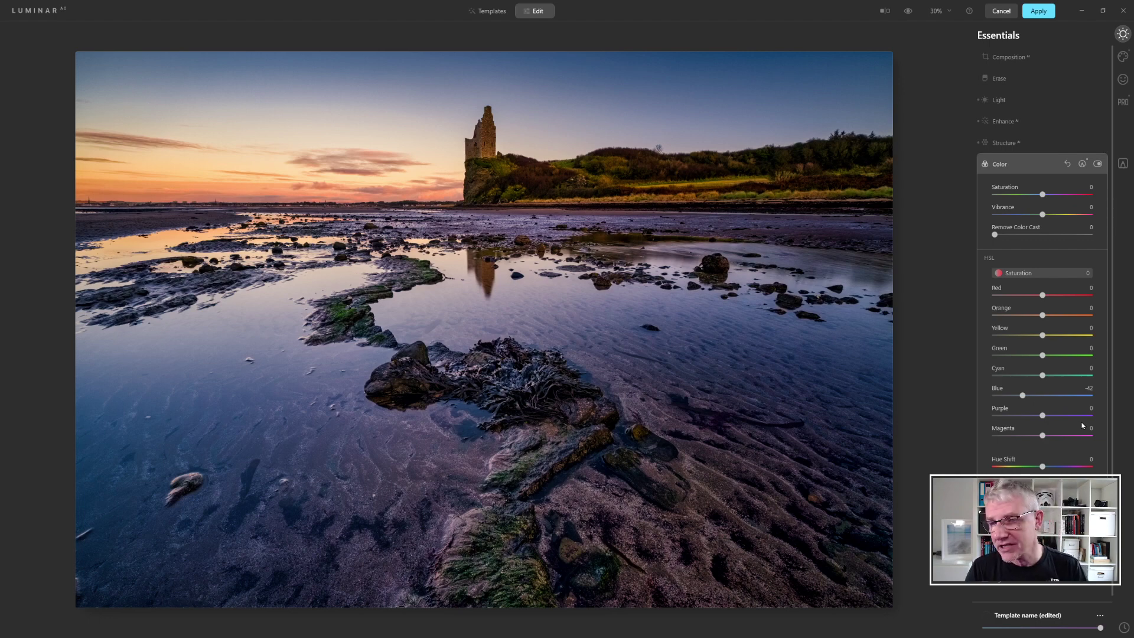
Try a tighter Original-ratio crop around the tower and foreground rocks in the Composition tool, and try its automatic composition
{"action": "left_click", "coordinate": [1008, 57]}
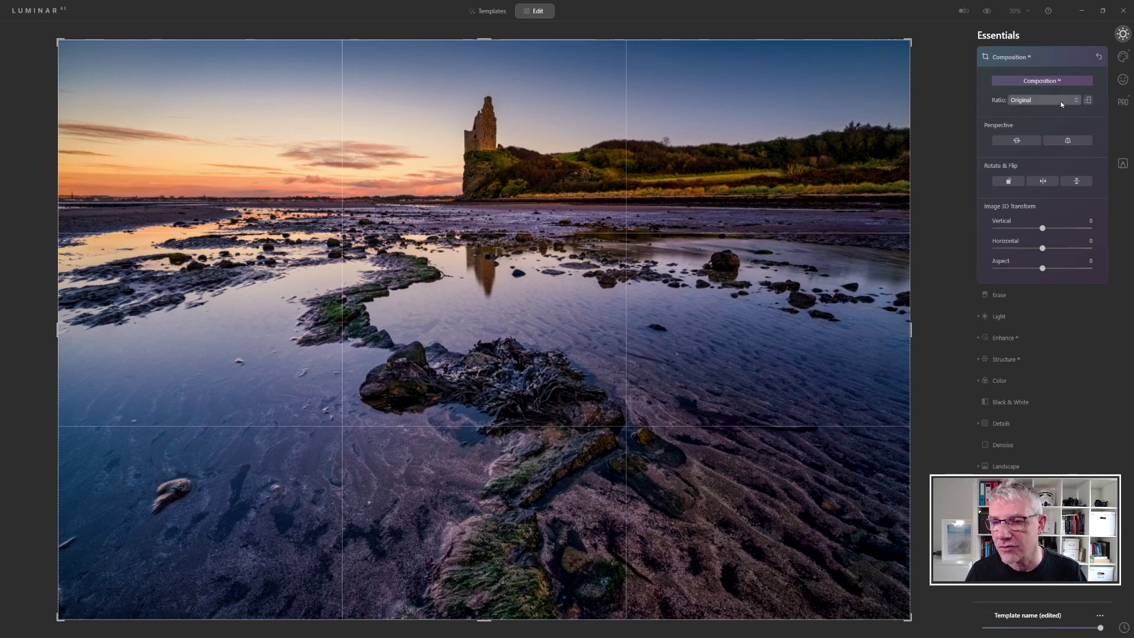
{"action": "left_click_drag", "start_coordinate": [916, 329], "coordinate": [855, 328]}
{"action": "left_click_drag", "start_coordinate": [596, 338], "coordinate": [540, 356]}
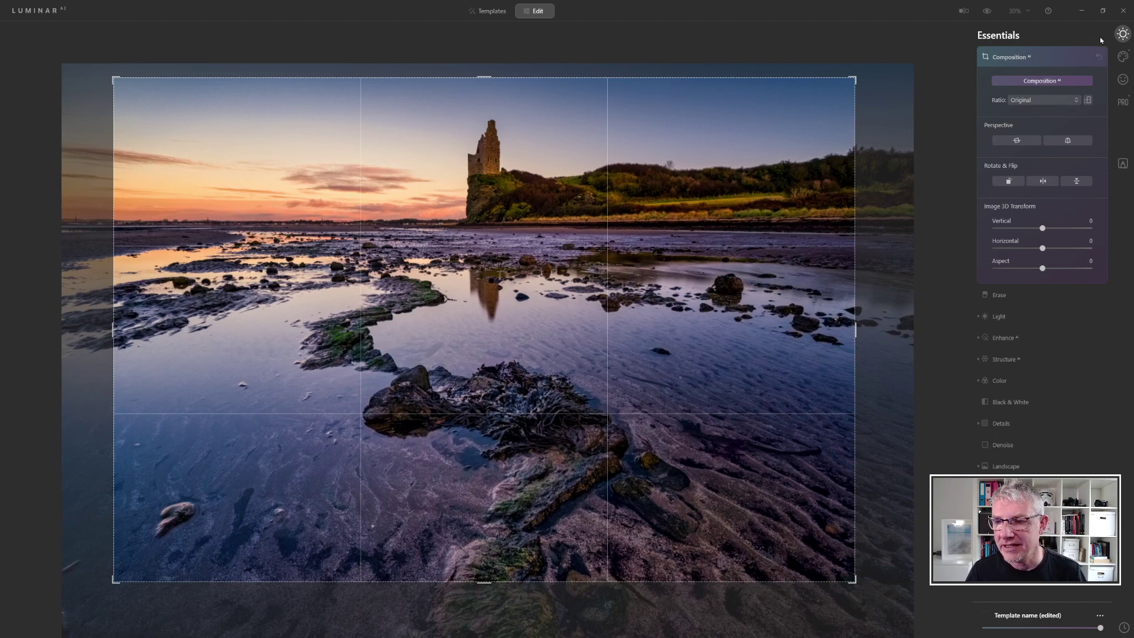
{"action": "left_click", "coordinate": [1064, 81]}
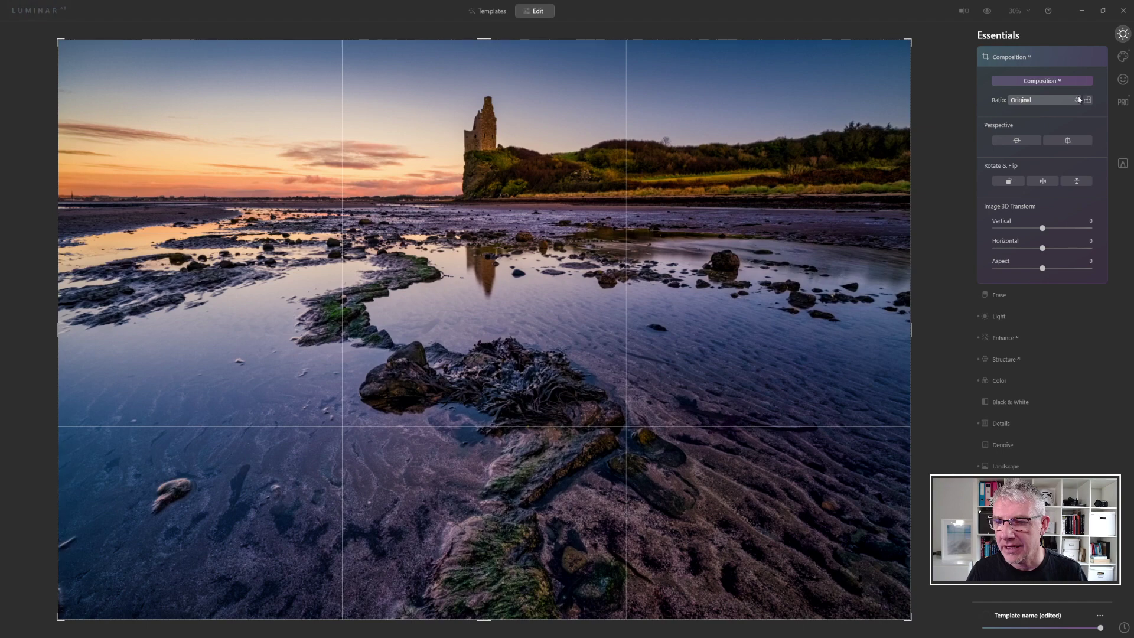
Crop the photo to a 4:5 ratio, shifting the image slightly left within the frame, and apply all edits to return to Lightroom Classic
{"action": "left_click", "coordinate": [1065, 100]}
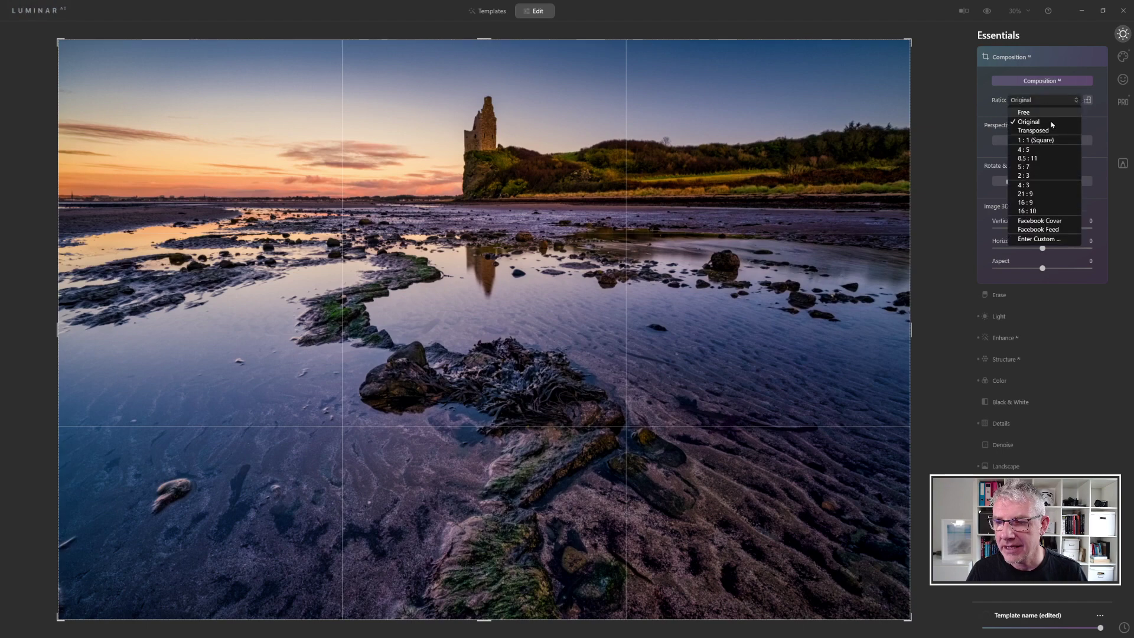
{"action": "left_click", "coordinate": [1040, 149]}
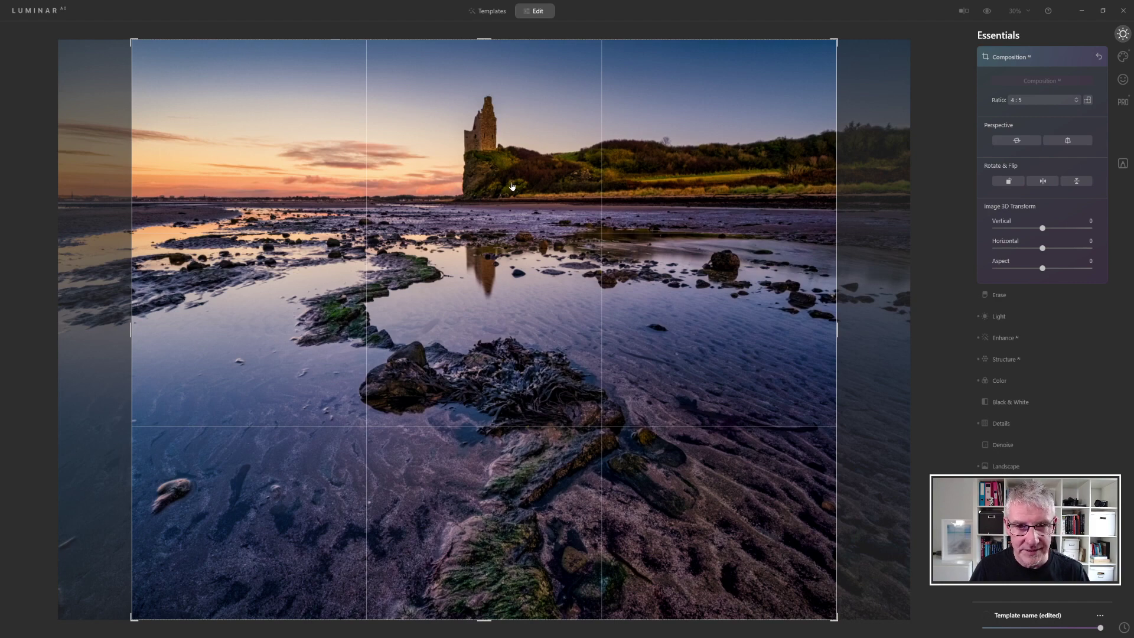
{"action": "left_click_drag", "start_coordinate": [512, 187], "coordinate": [507, 186]}
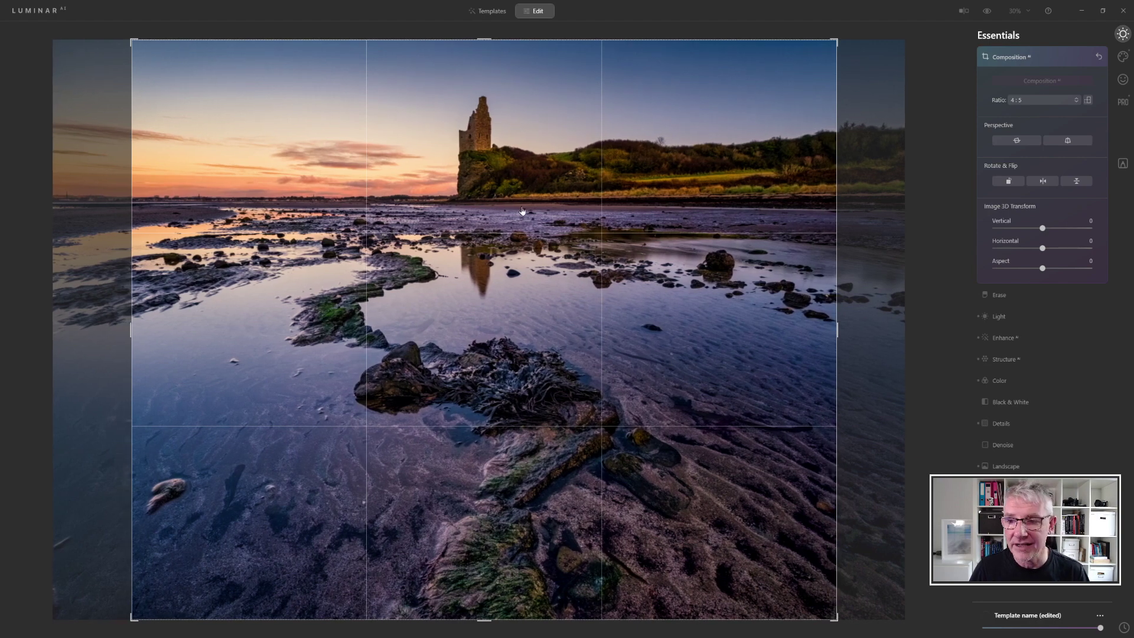
{"action": "left_click", "coordinate": [1007, 57]}
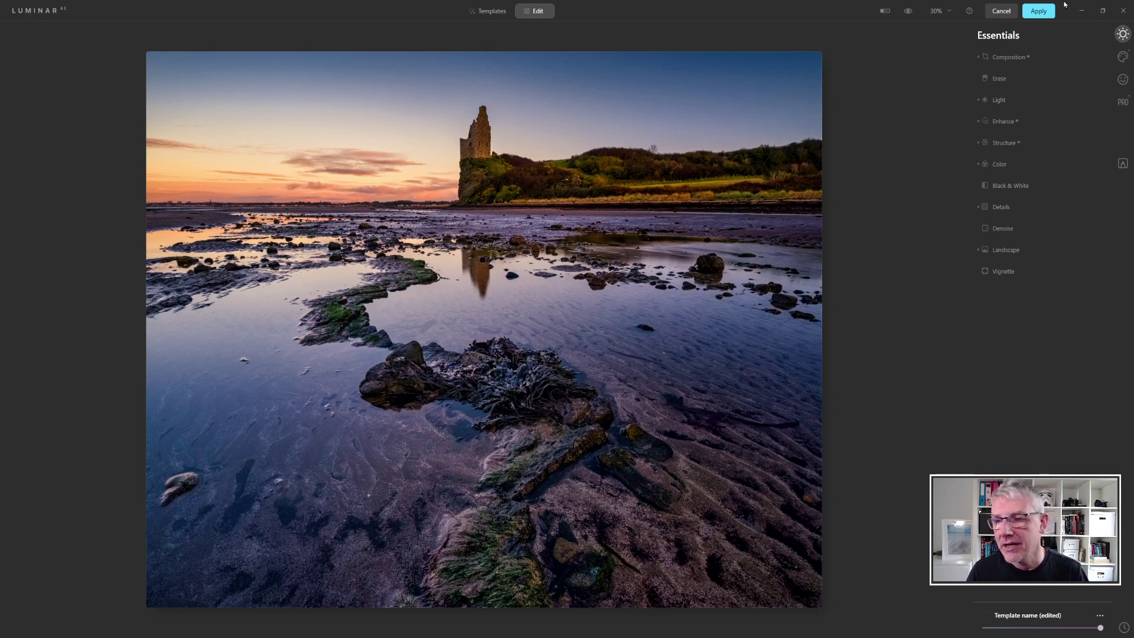
{"action": "left_click", "coordinate": [1041, 11]}
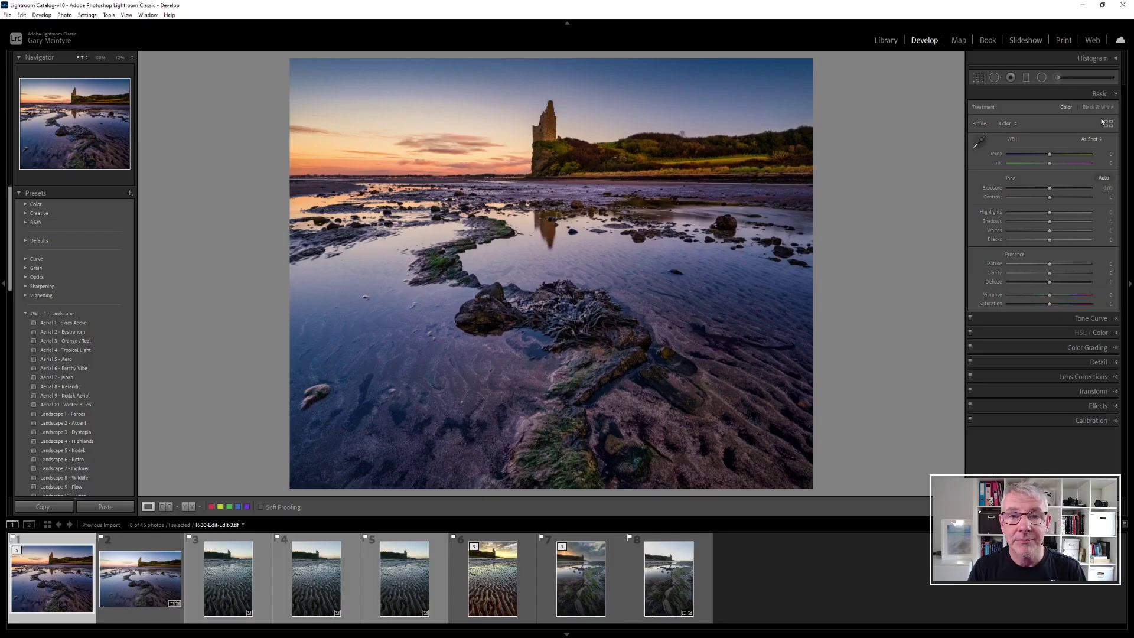
Add a graduated filter fading upward over the foreground sand, shift it slightly upward, and set its Exposure to -0.50
{"action": "left_click", "coordinate": [1026, 78]}
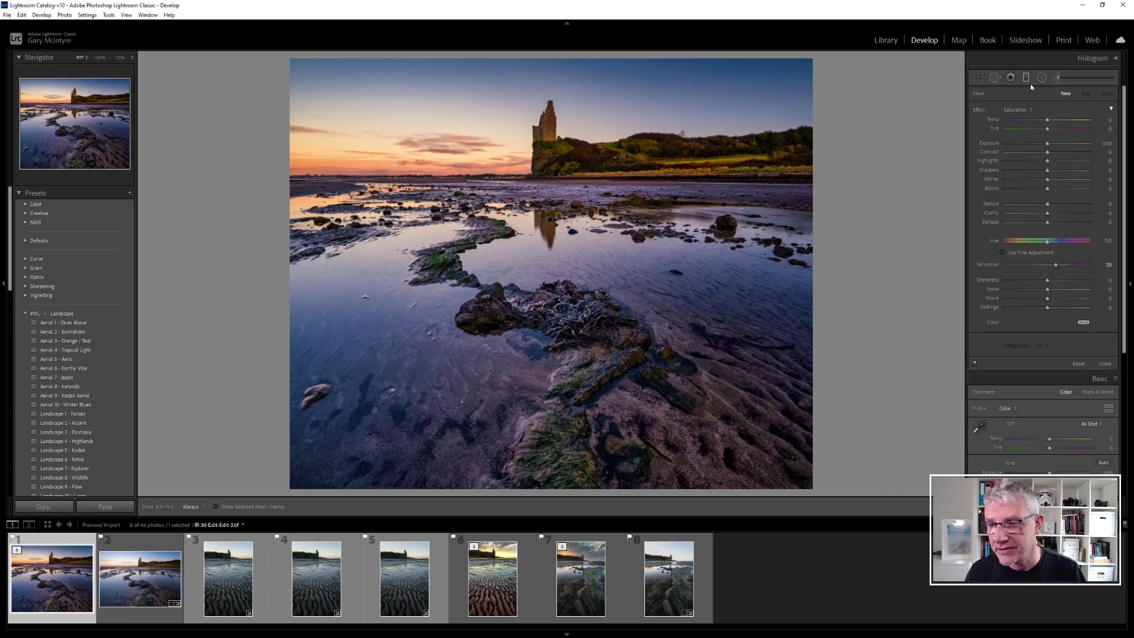
{"action": "left_click_drag", "start_coordinate": [552, 464], "coordinate": [552, 317]}
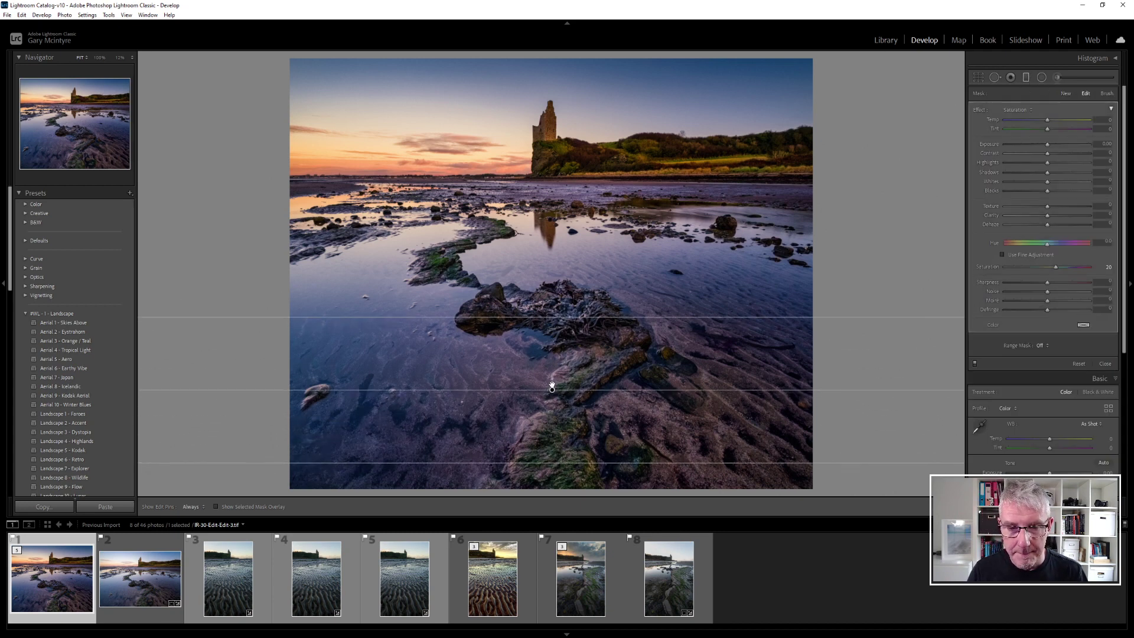
{"action": "left_click_drag", "start_coordinate": [552, 392], "coordinate": [552, 376]}
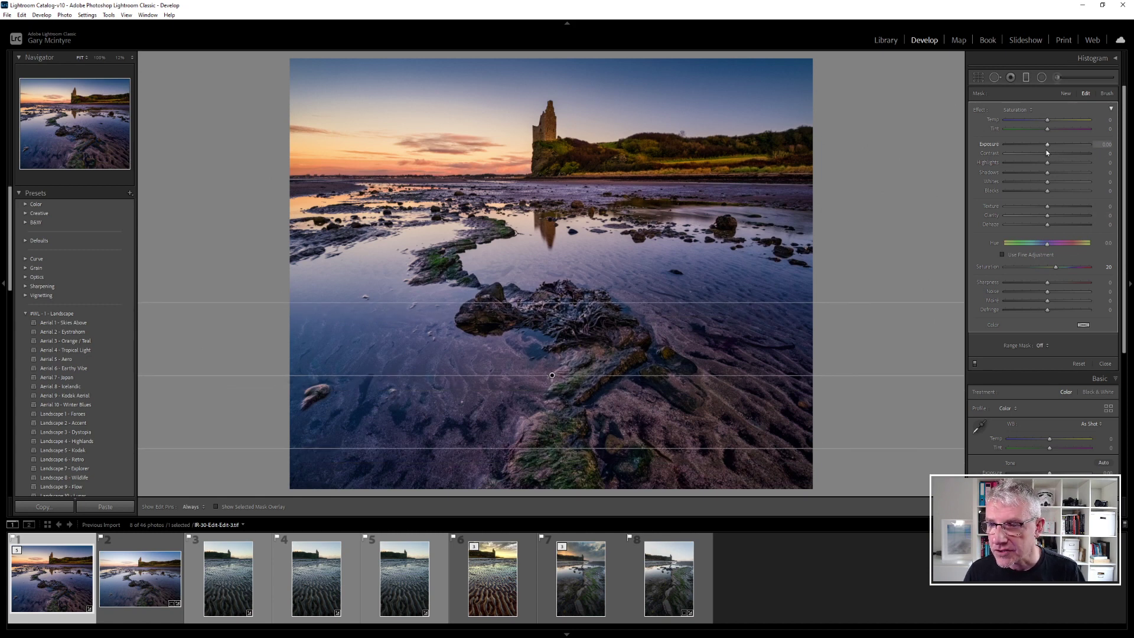
{"action": "left_click_drag", "start_coordinate": [1047, 147], "coordinate": [1043, 148]}
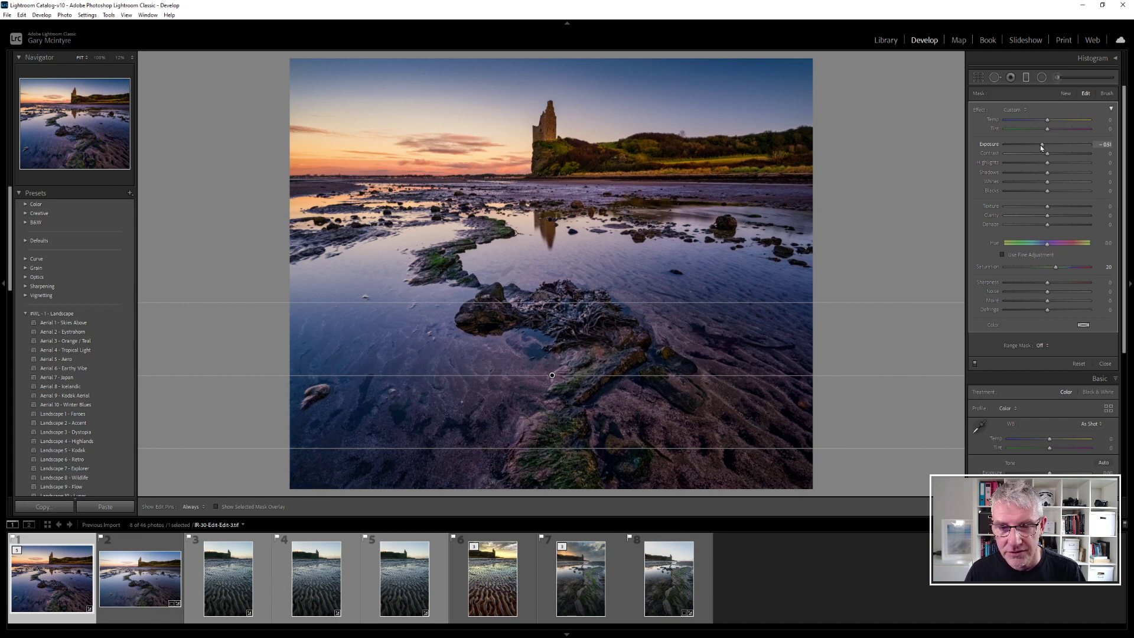
{"action": "key", "text": "Down"}
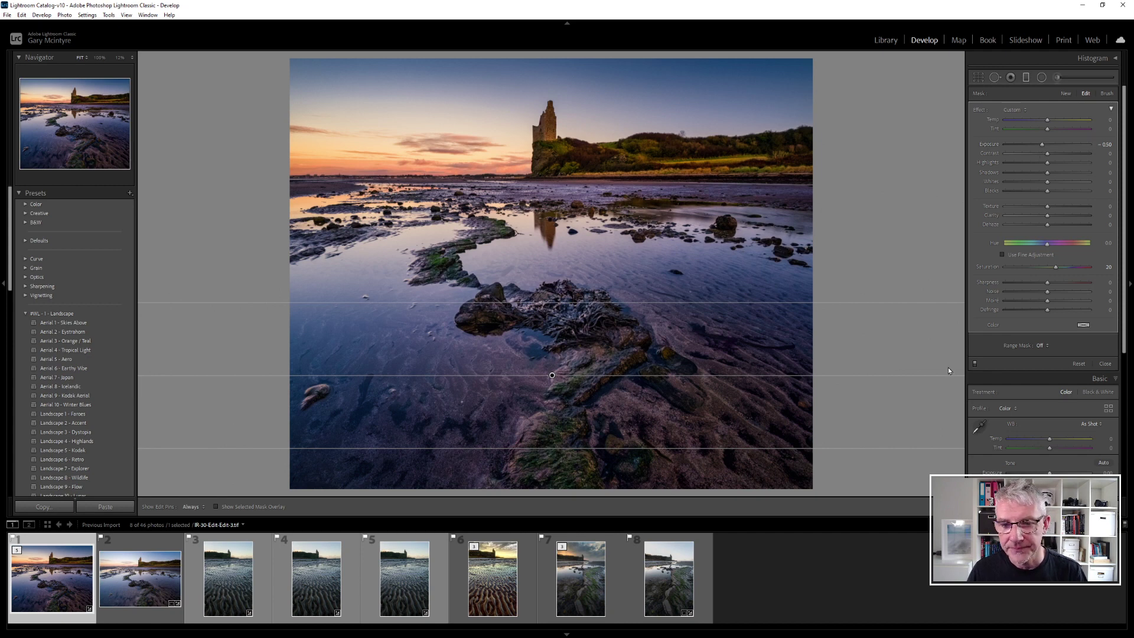
Add a wide, flat radial filter centred on the tower's reflection in the water with Exposure 0.34, and close the filter
{"action": "left_click", "coordinate": [1042, 78]}
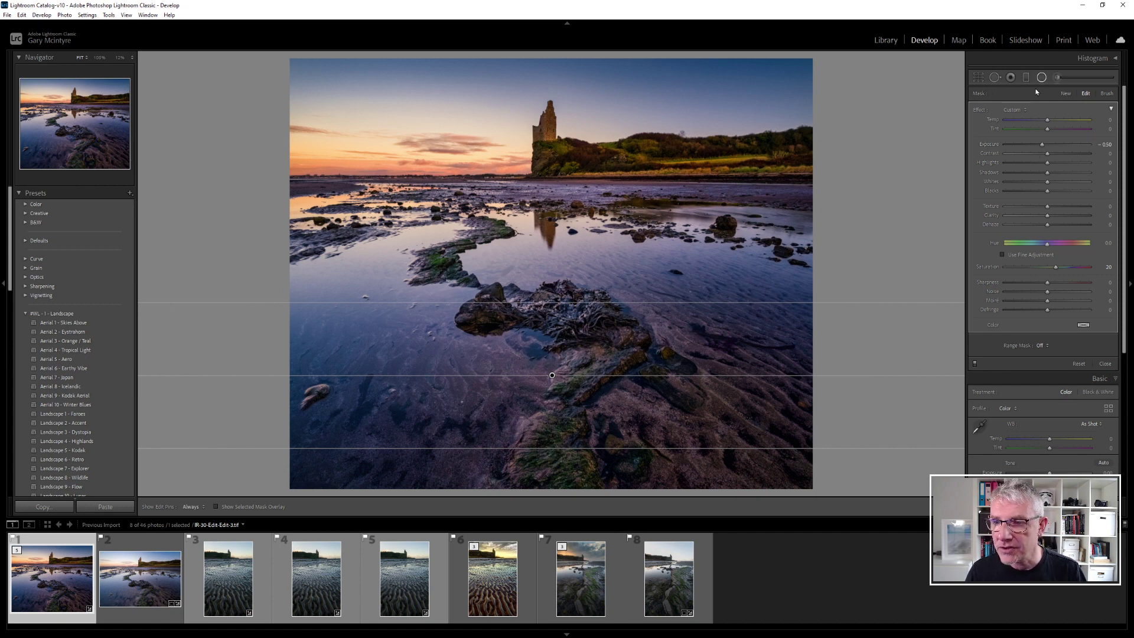
{"action": "left_click_drag", "start_coordinate": [547, 227], "coordinate": [760, 256]}
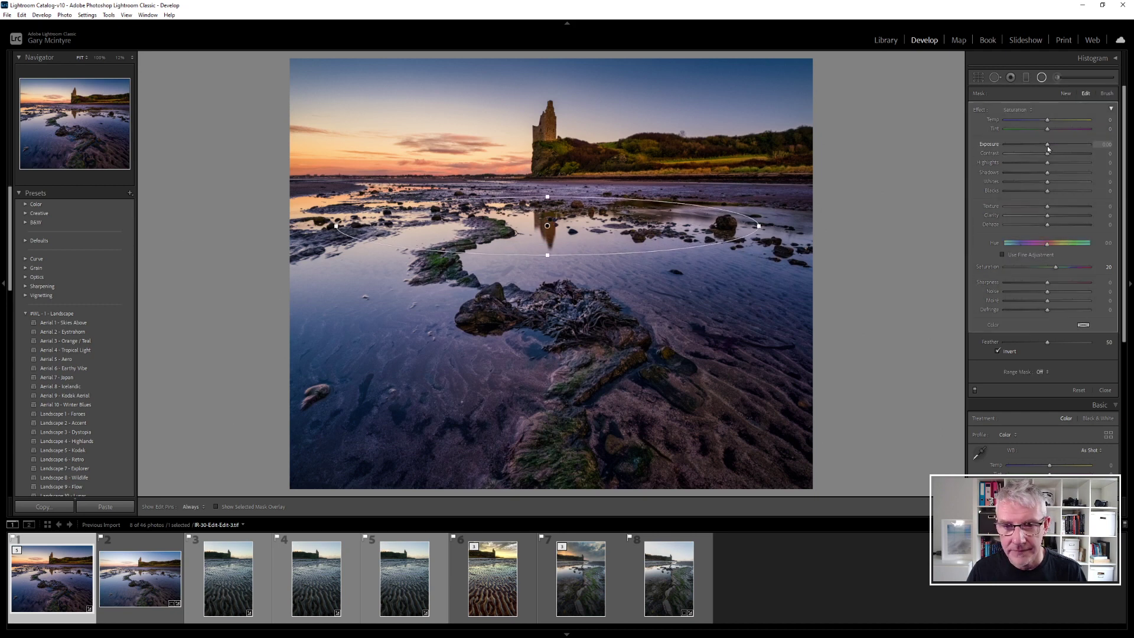
{"action": "left_click_drag", "start_coordinate": [1048, 148], "coordinate": [1051, 147]}
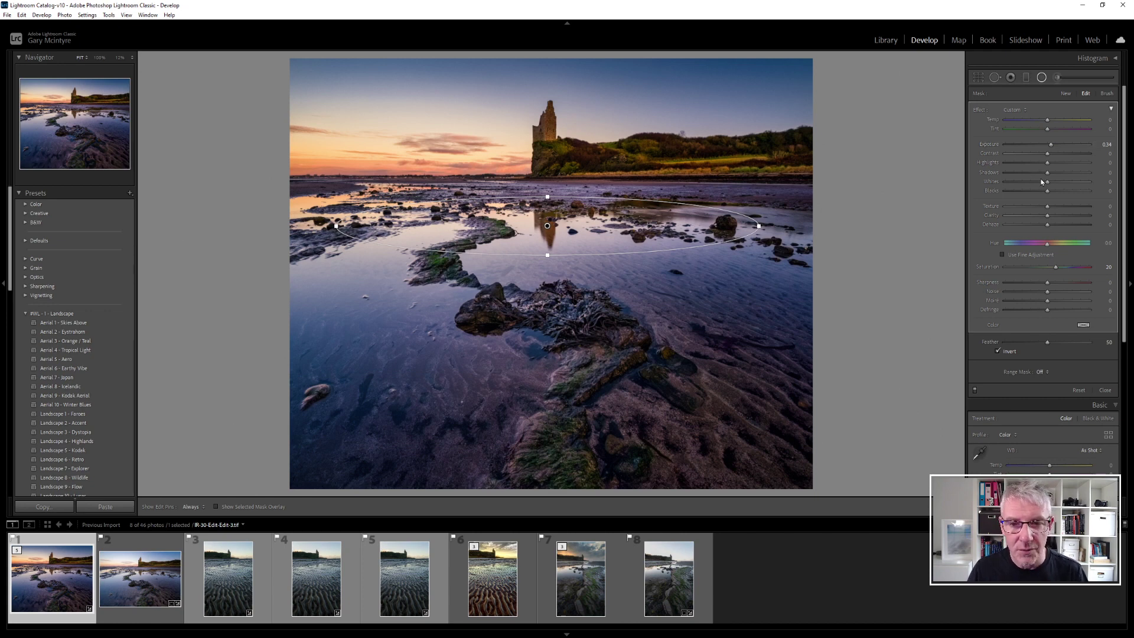
{"action": "left_click", "coordinate": [1041, 78]}
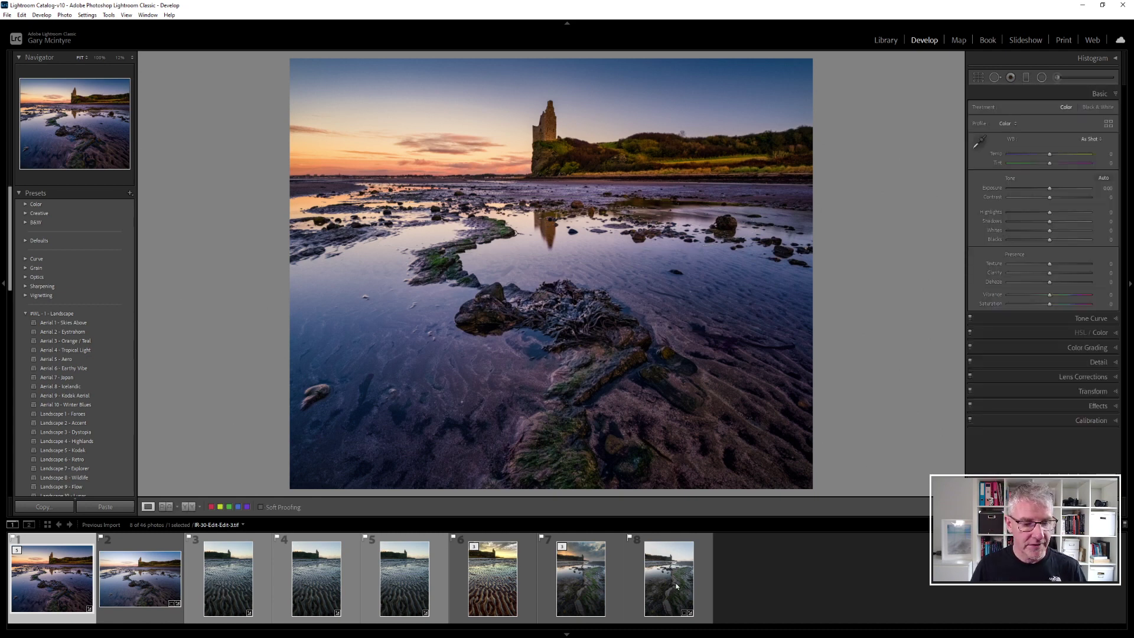
Compare the edited photo side by side with the second filmstrip photo set as the Reference Photo
{"action": "left_click", "coordinate": [166, 506]}
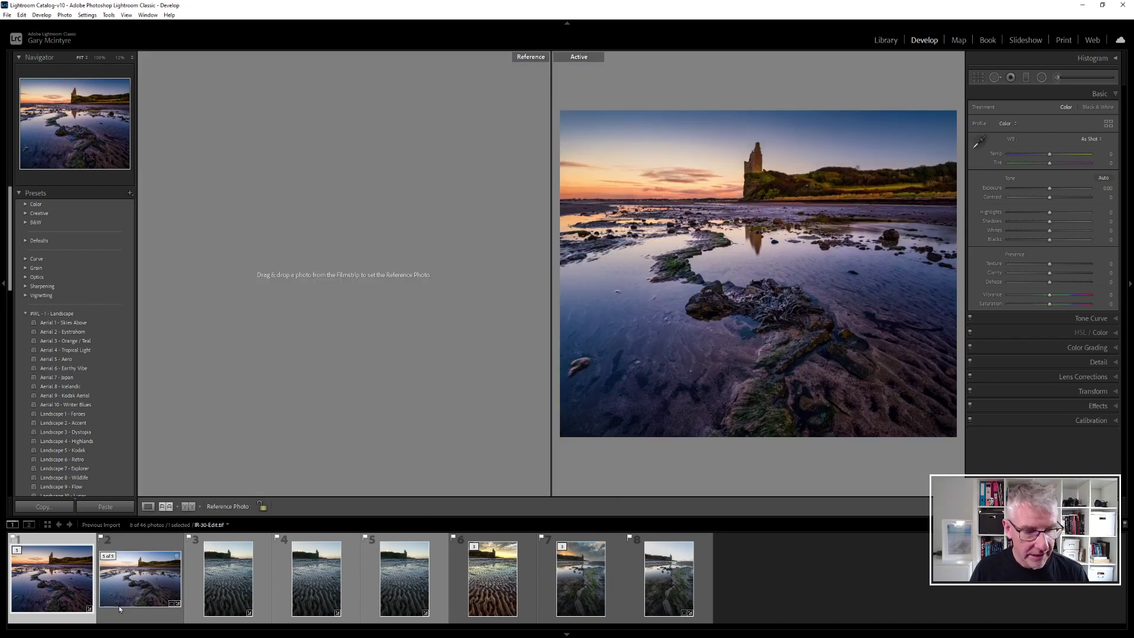
{"action": "left_click_drag", "start_coordinate": [120, 608], "coordinate": [296, 448]}
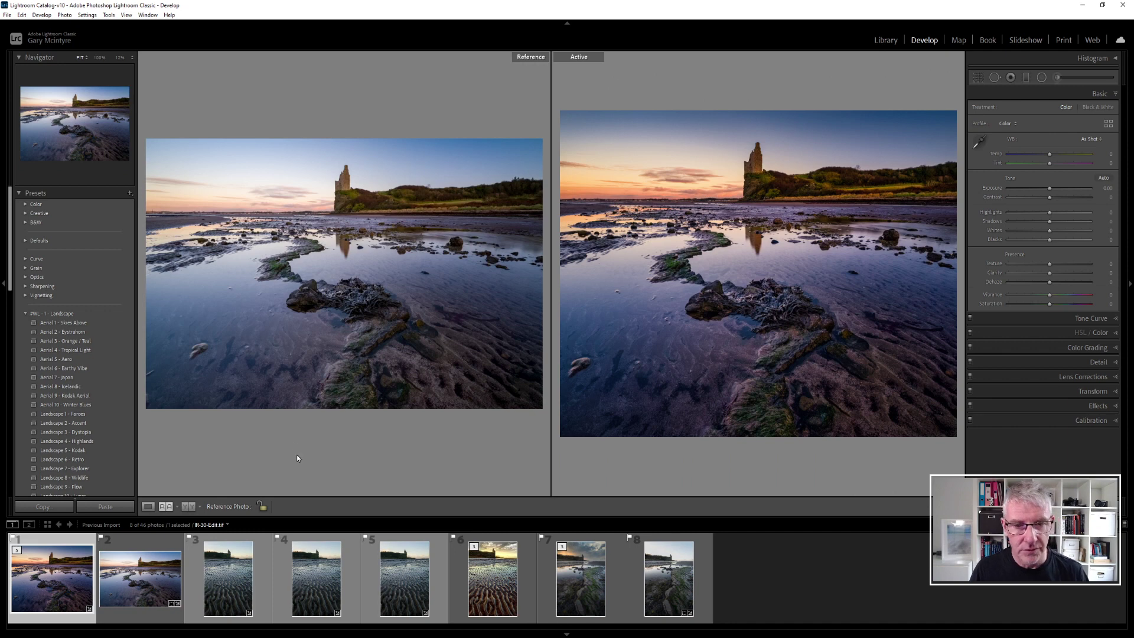